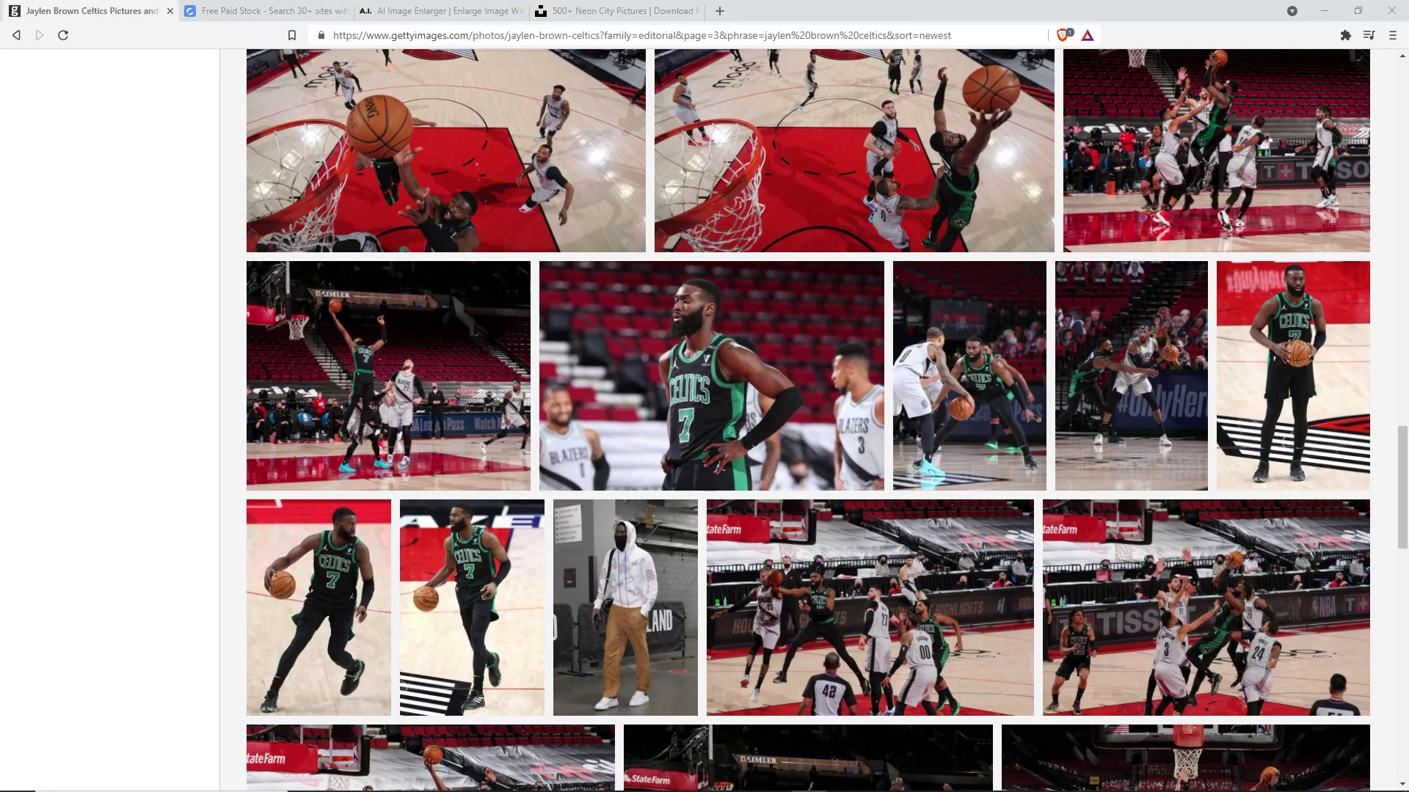
Open the Celtics v Trail Blazers photo from the Getty Images search results.
key(Home)
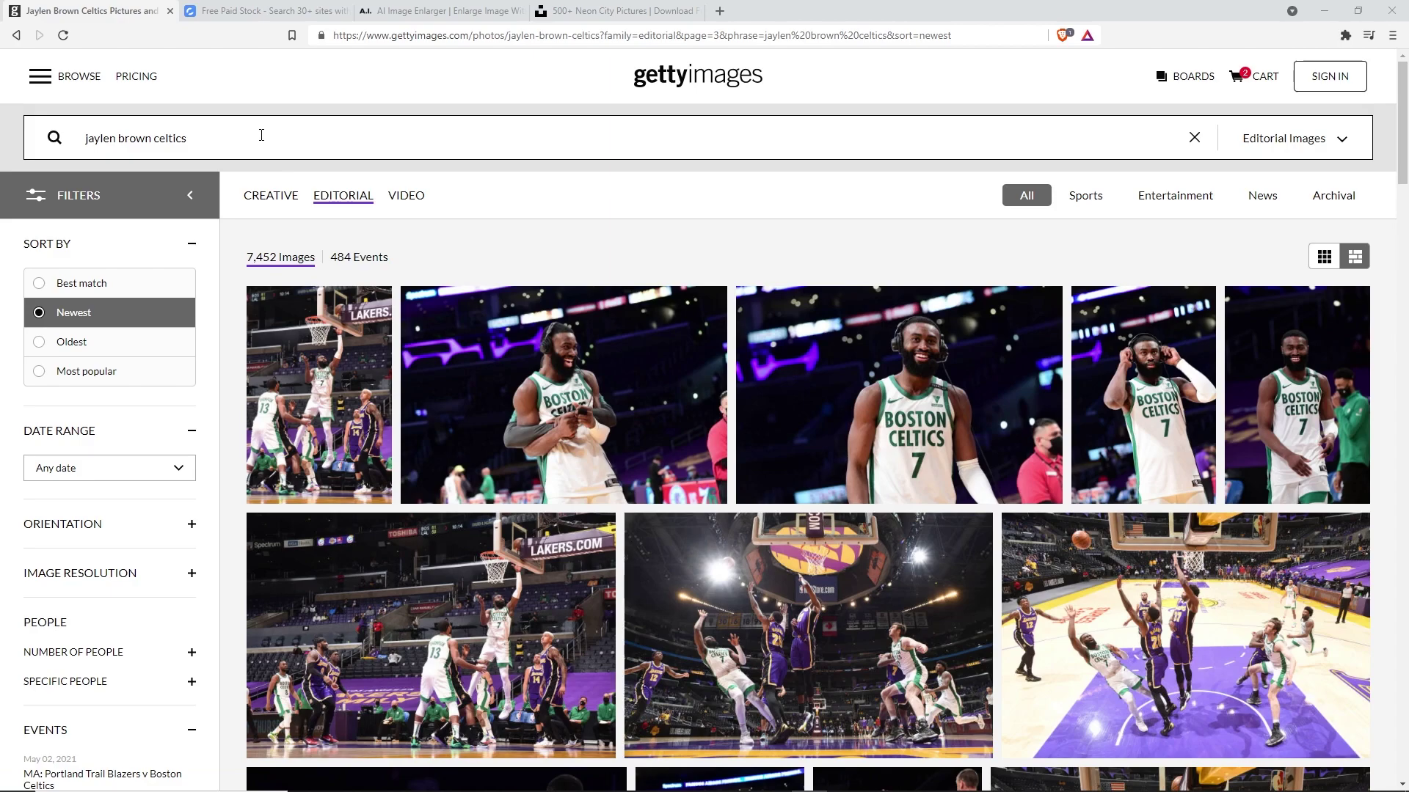
scroll(618, 498, down, 10)
scroll(617, 499, down, 15)
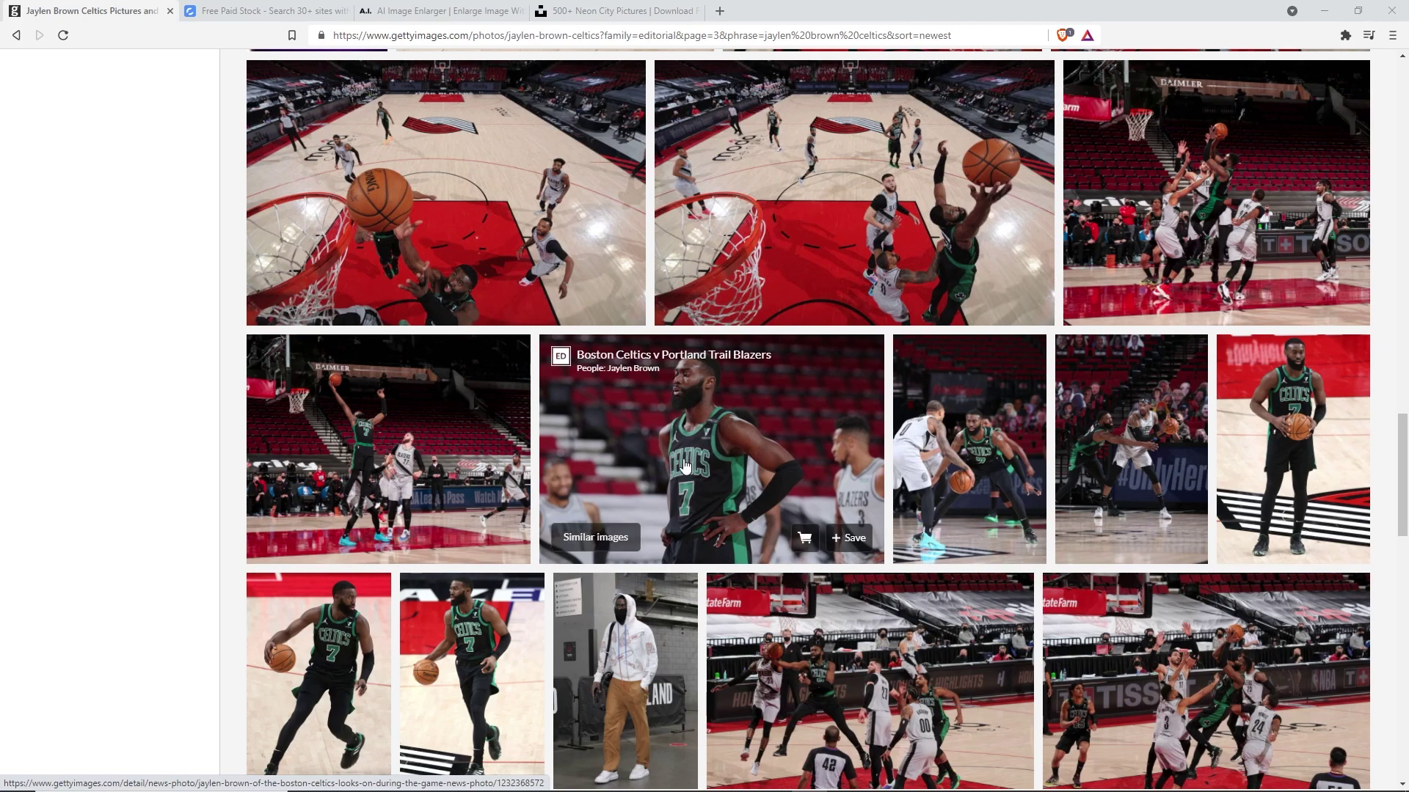
click(693, 429)
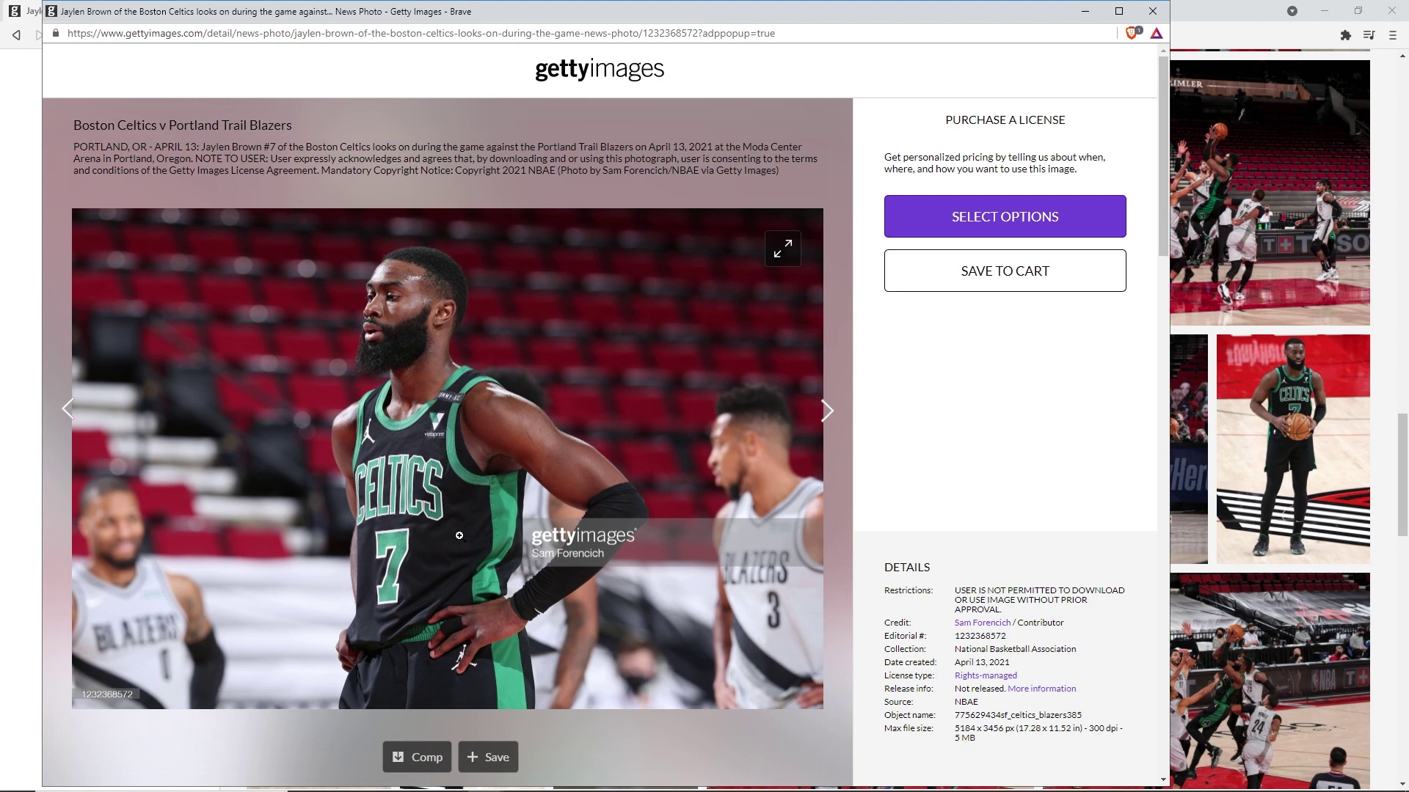
Save the watermarked photo as 'wm jaylen brown' in E:\Youtube Tutorials\Jaylen Brown WM.
right_click(459, 389)
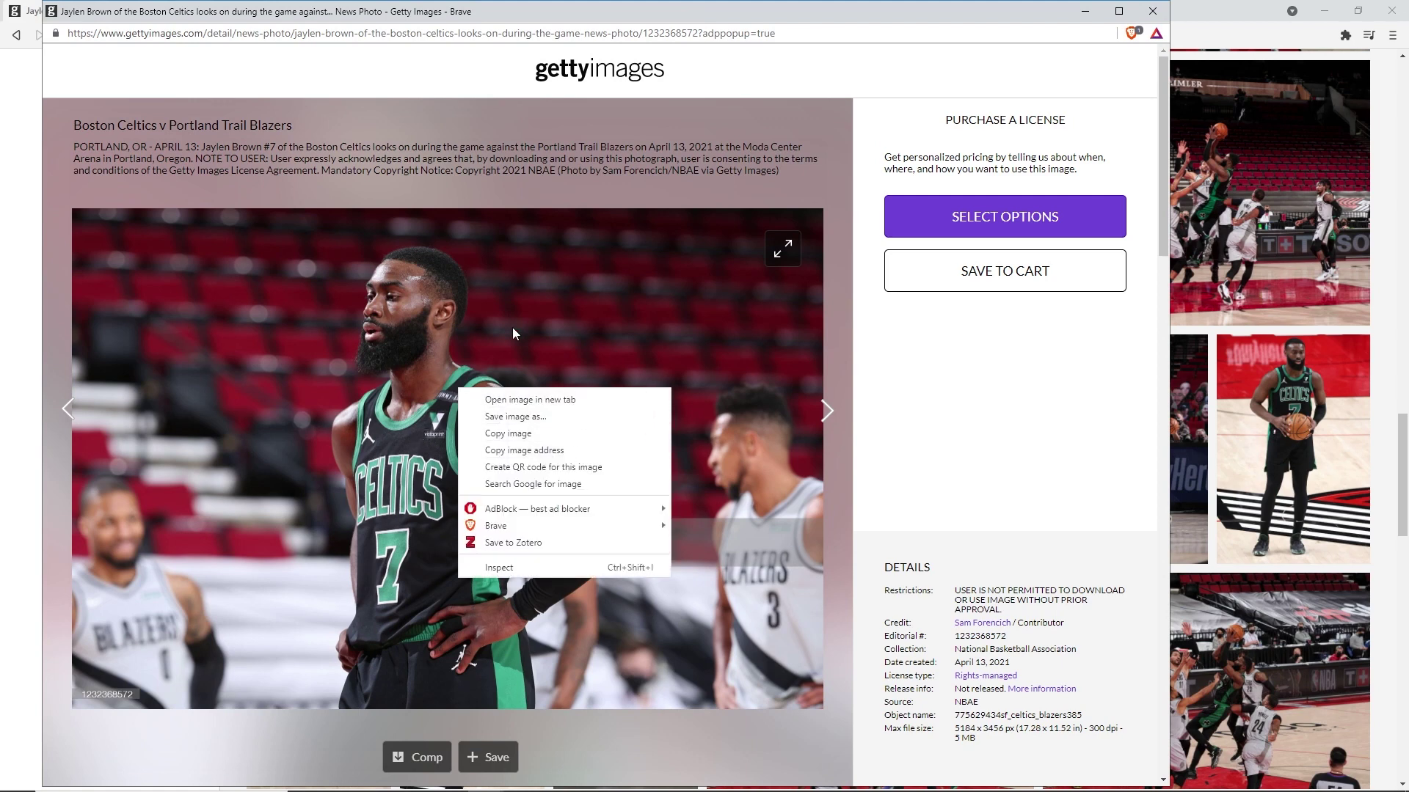
click(516, 417)
scroll(110, 166, up, 3)
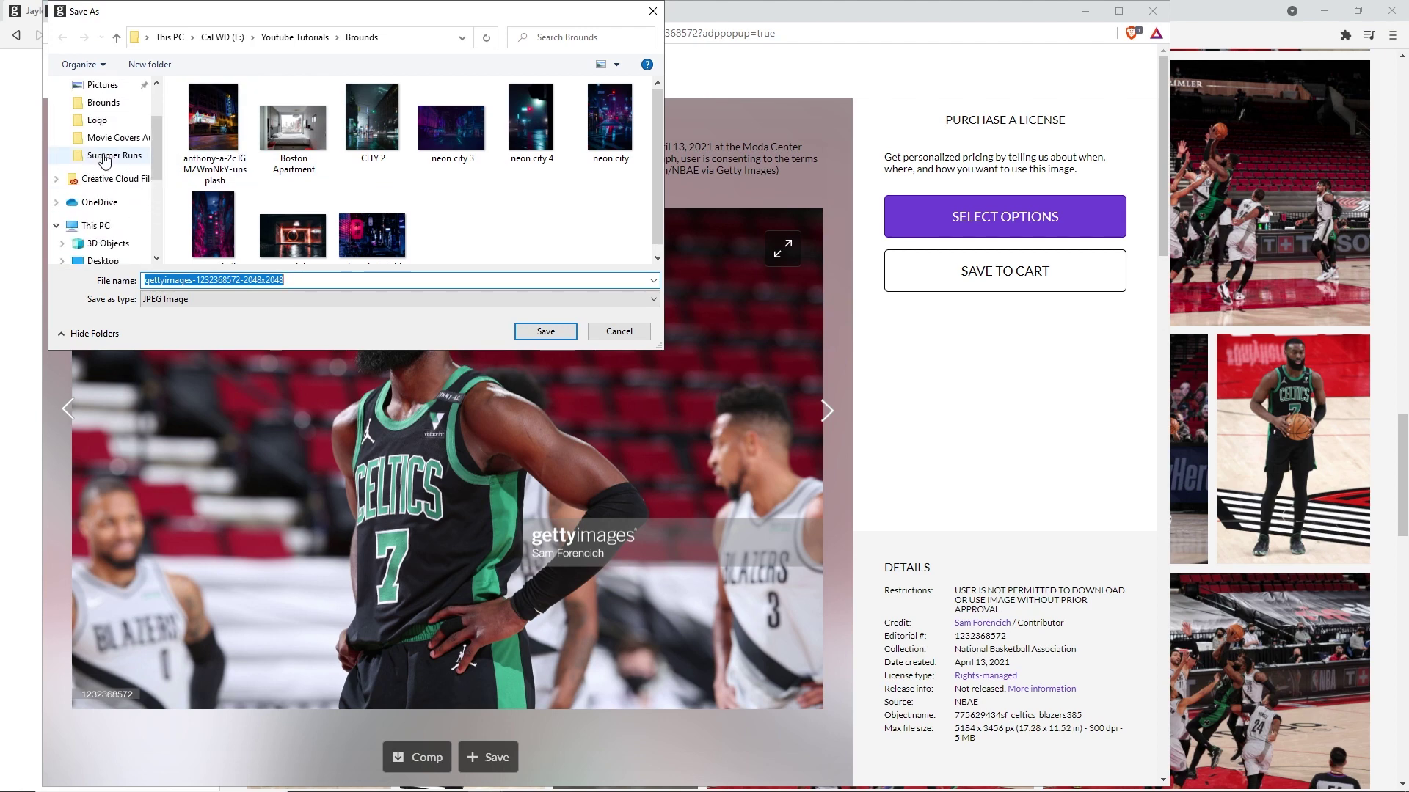
scroll(110, 166, down, 3)
click(109, 243)
scroll(293, 220, down, 6)
click(254, 228)
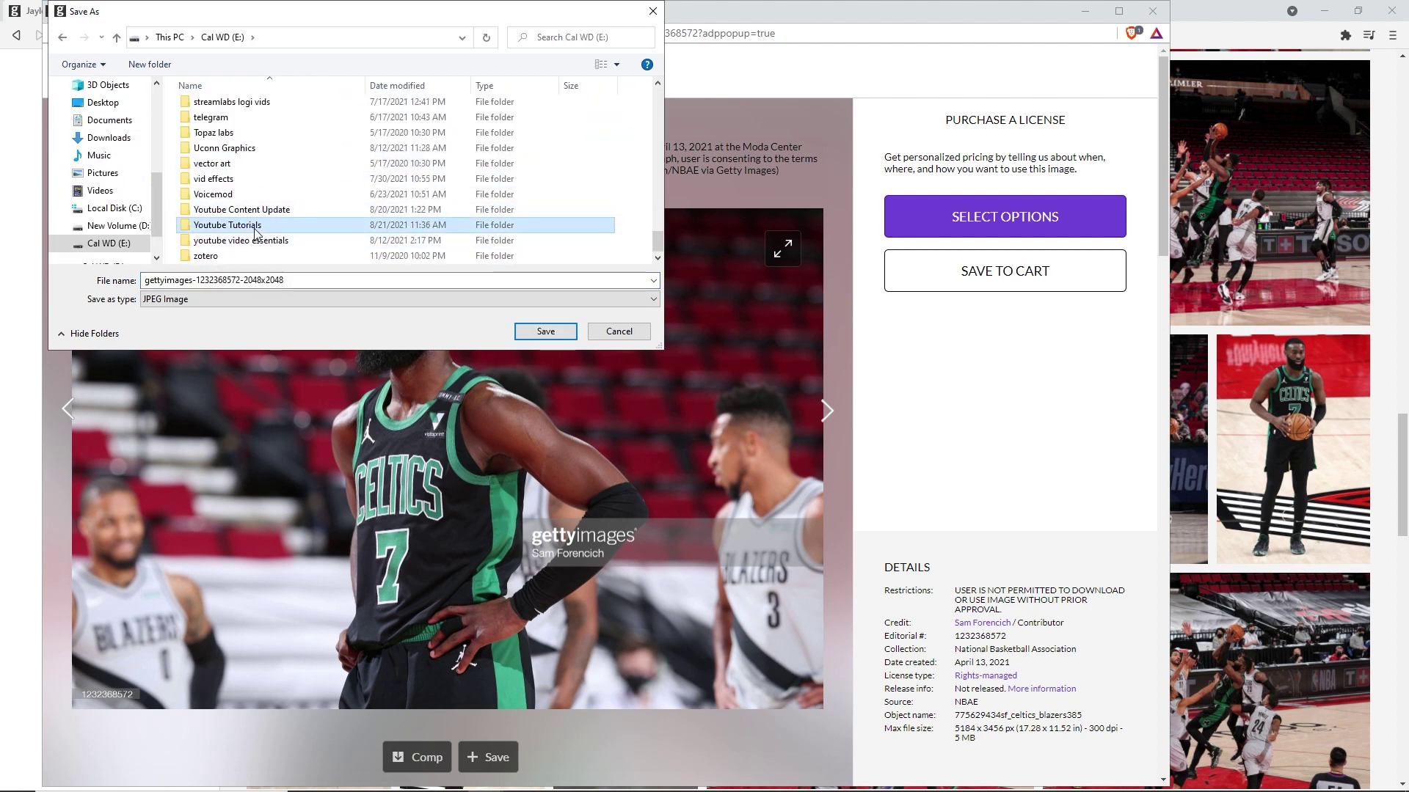
double_click(254, 227)
click(363, 118)
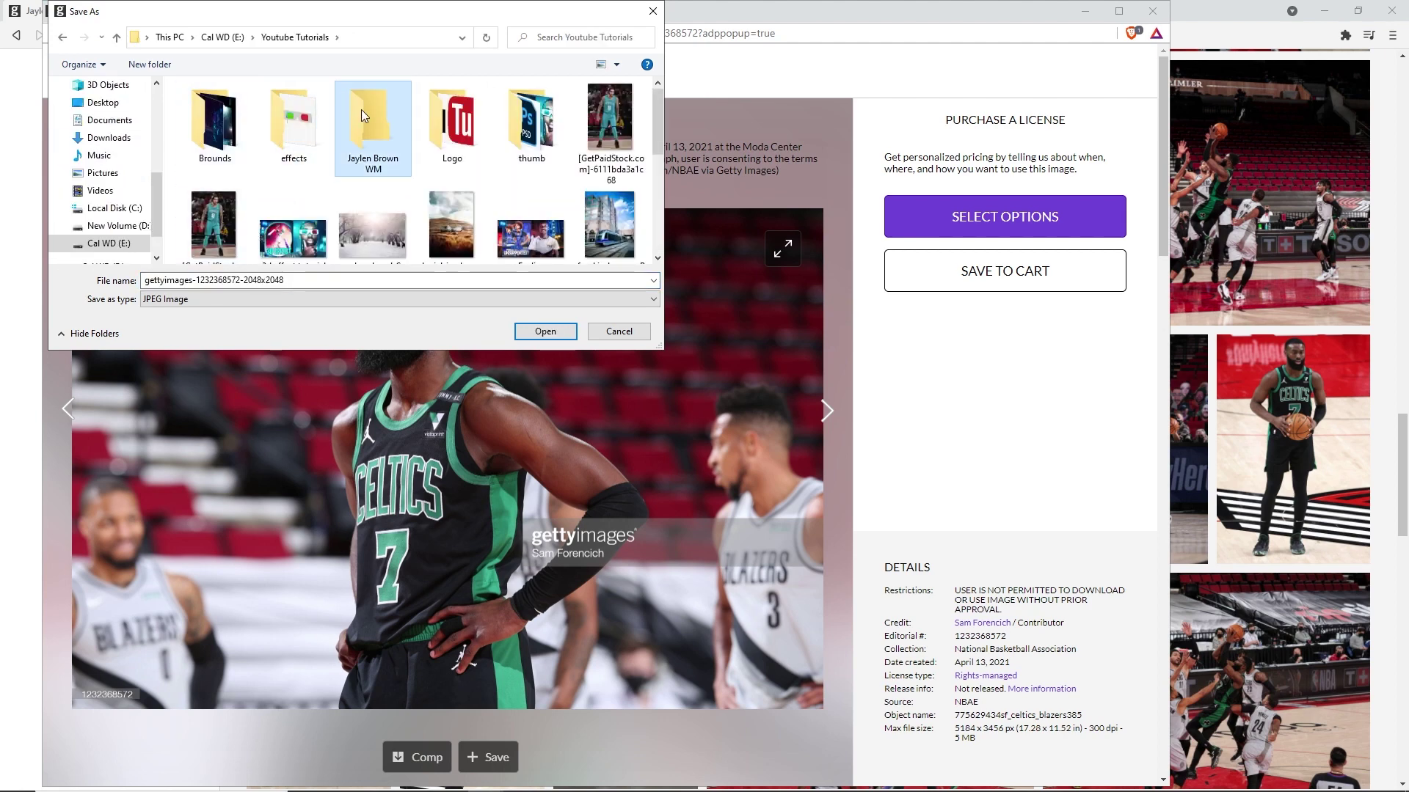
double_click(363, 117)
text(wm)
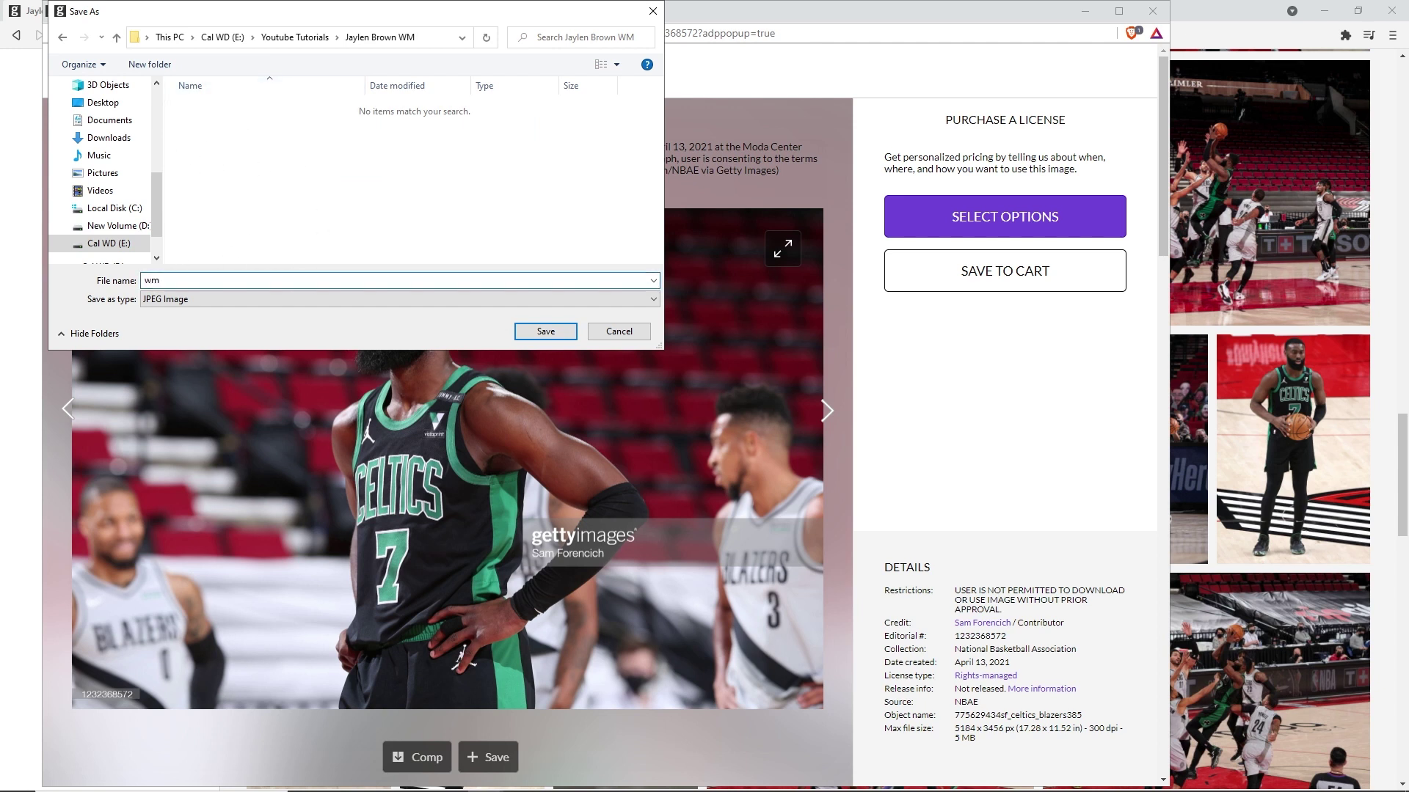
text( jaylen brown)
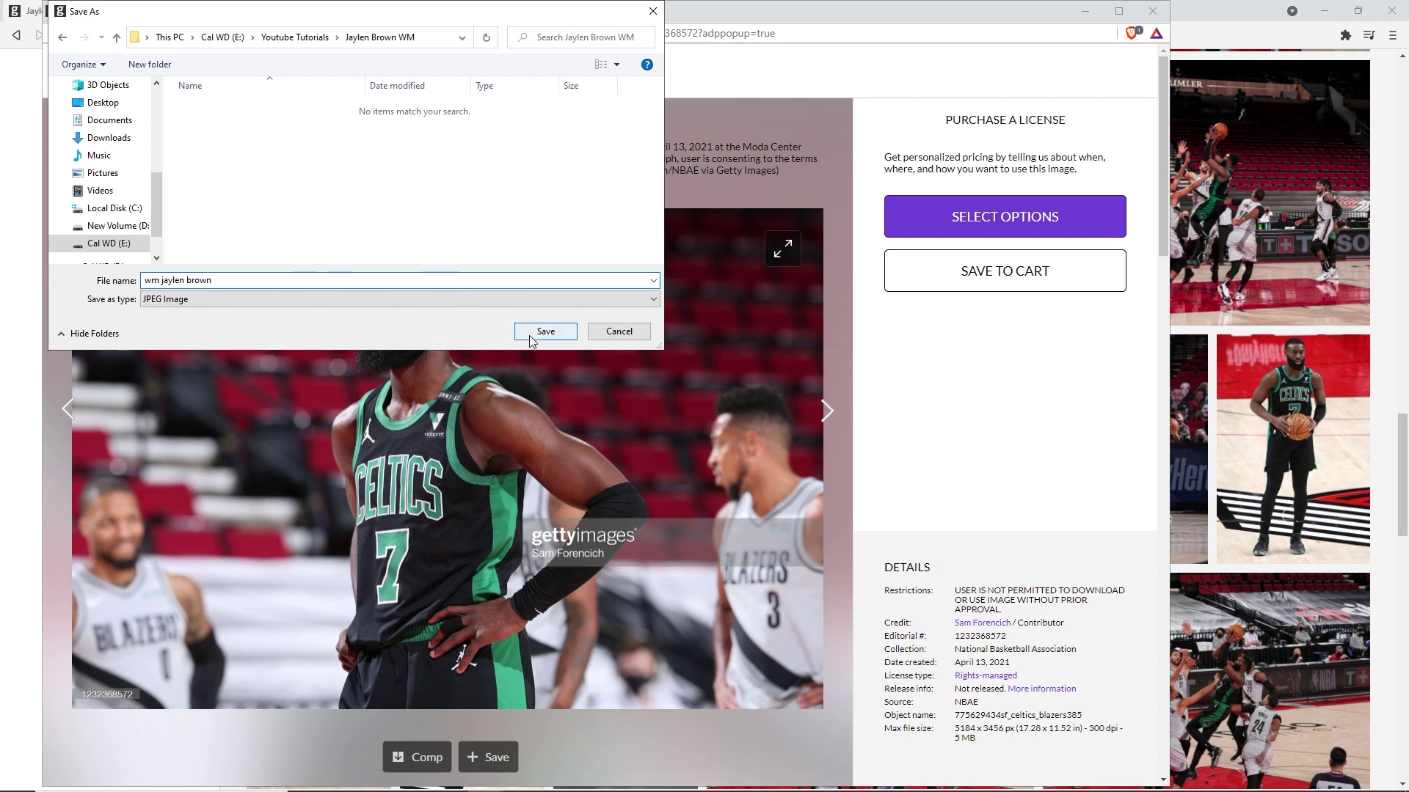
click(551, 332)
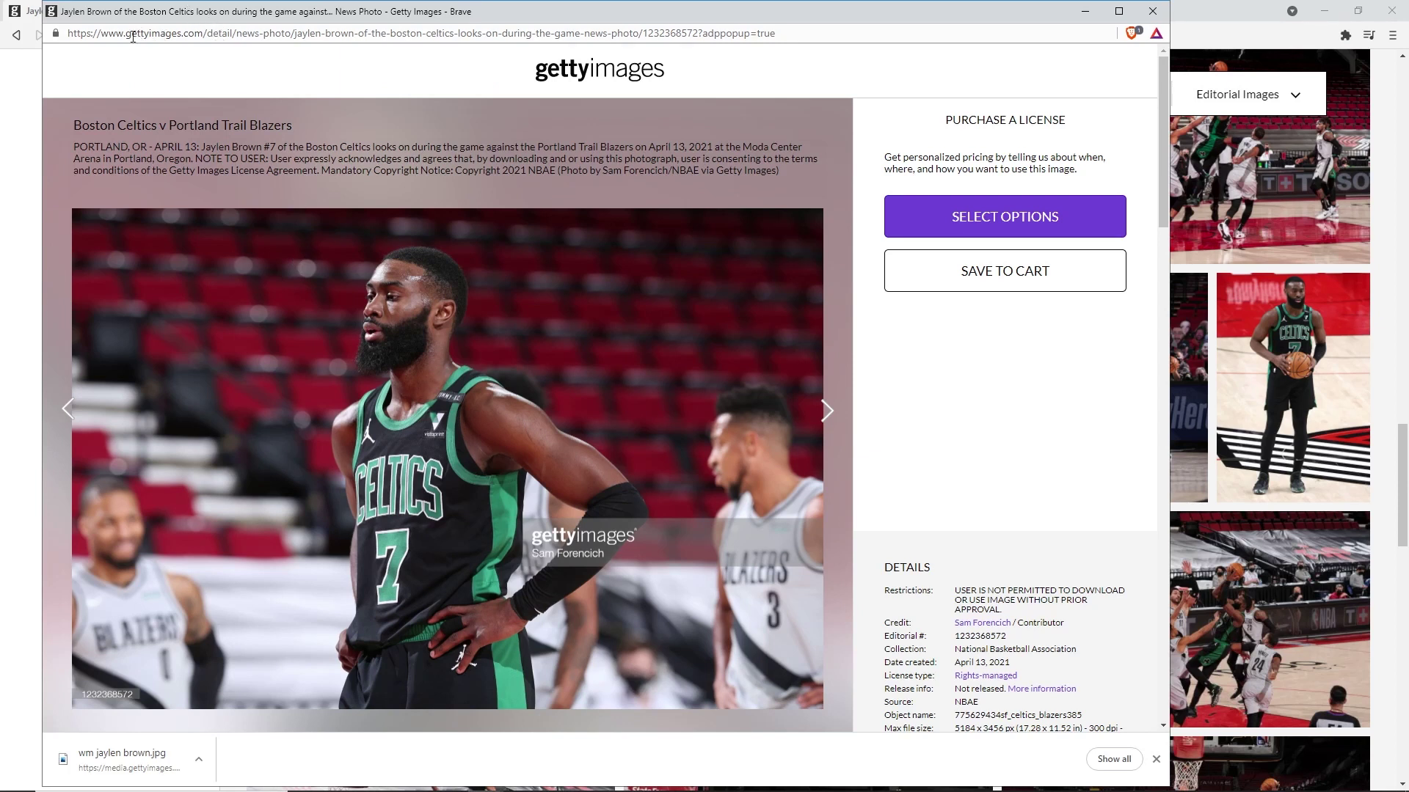
Copy the photo page's web address and switch to GetPaidStock.
click(172, 36)
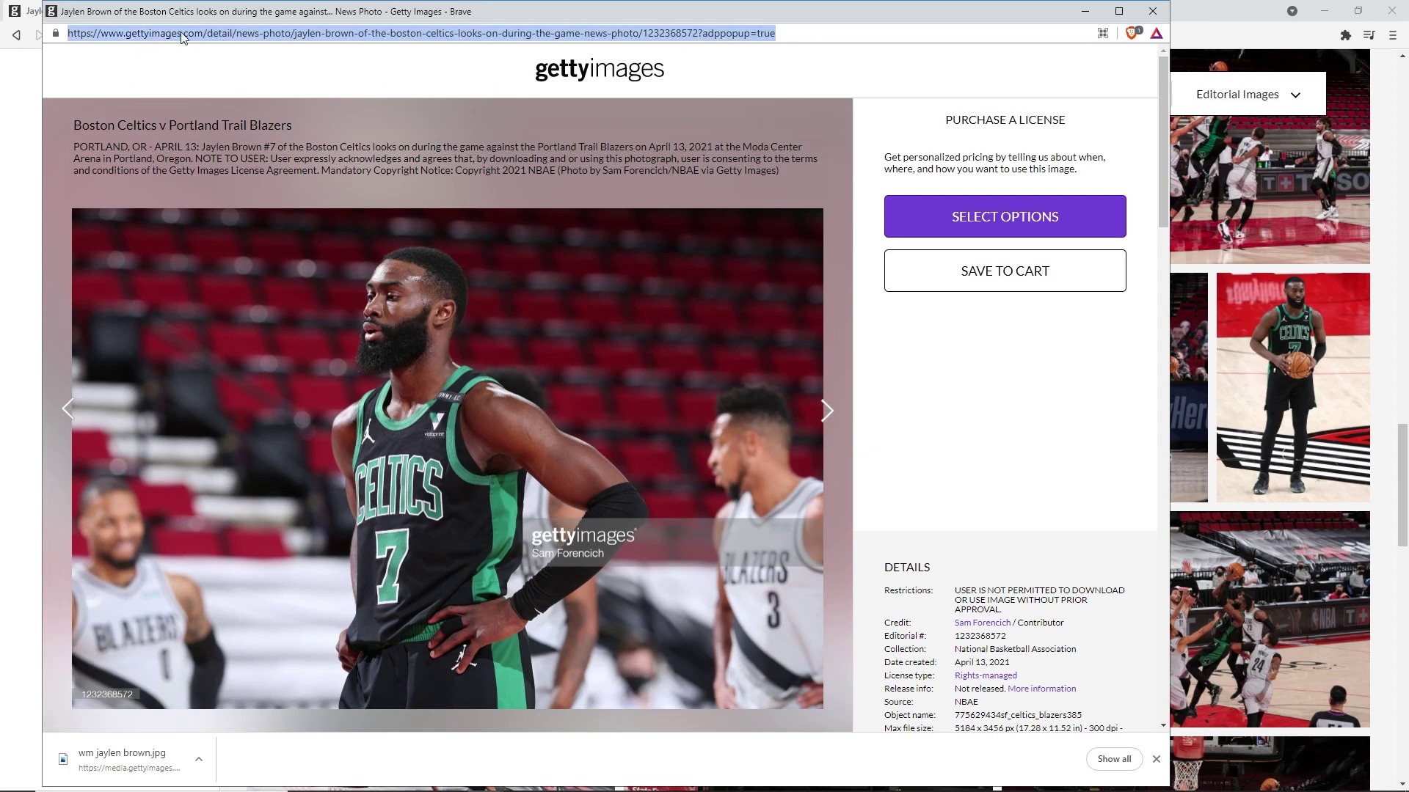
right_click(229, 35)
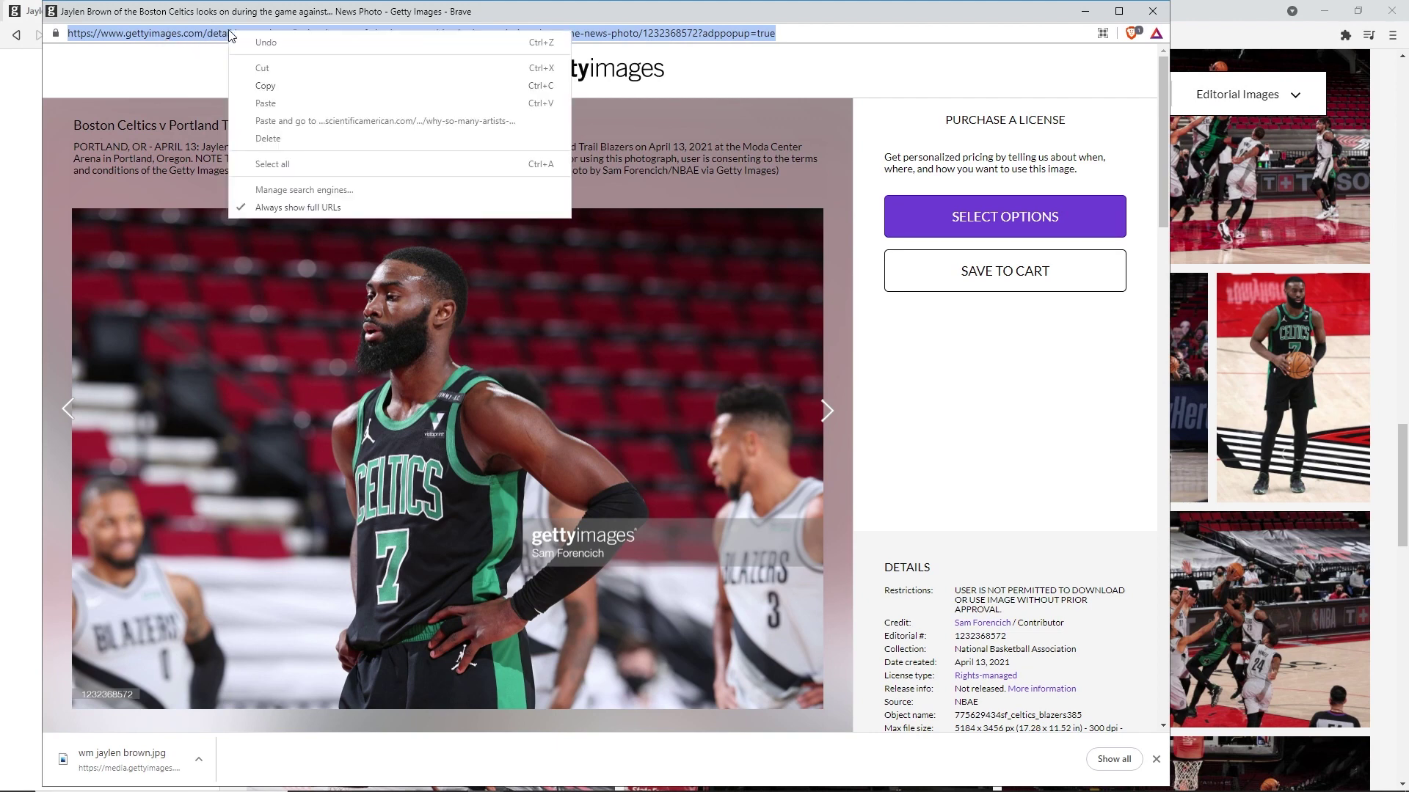
click(227, 85)
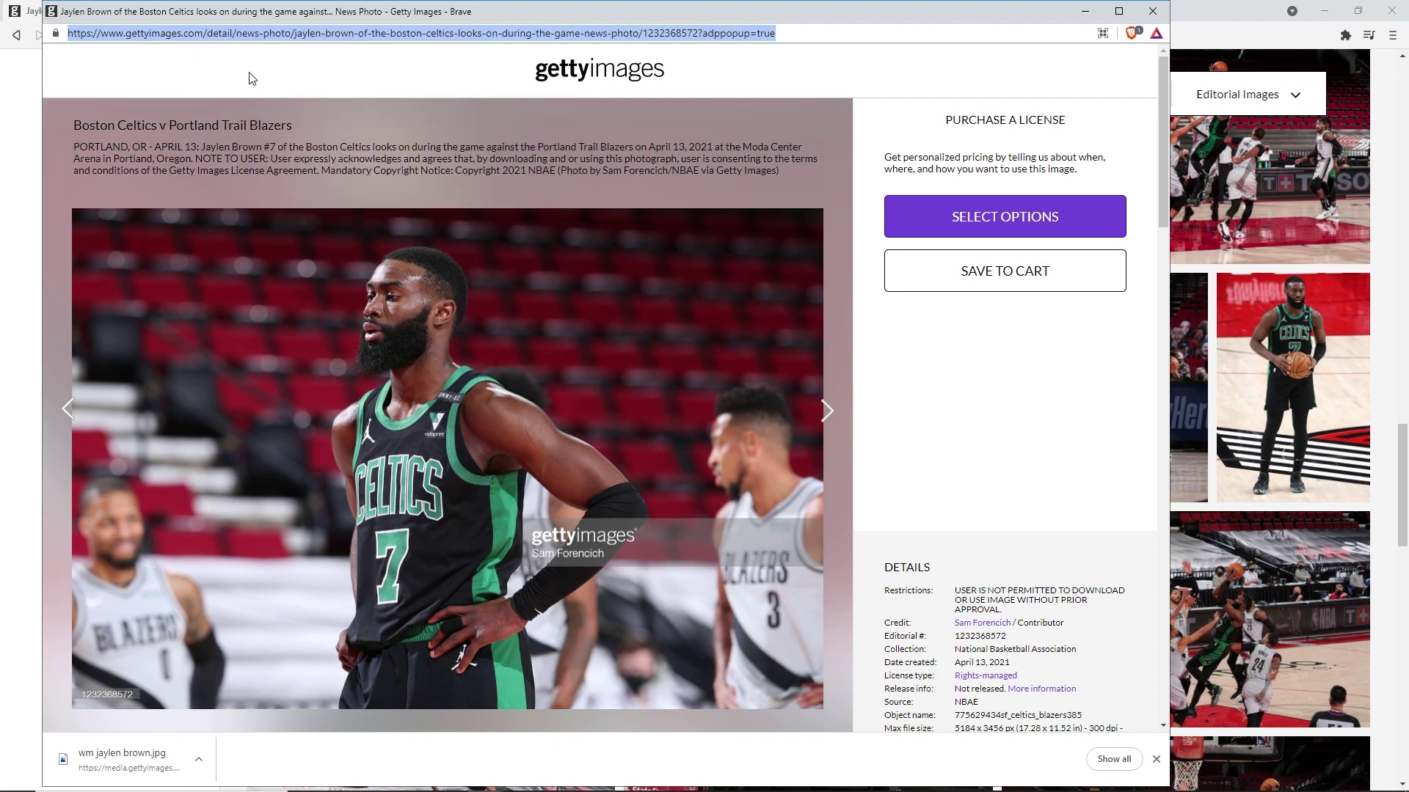
key(alt+Tab)
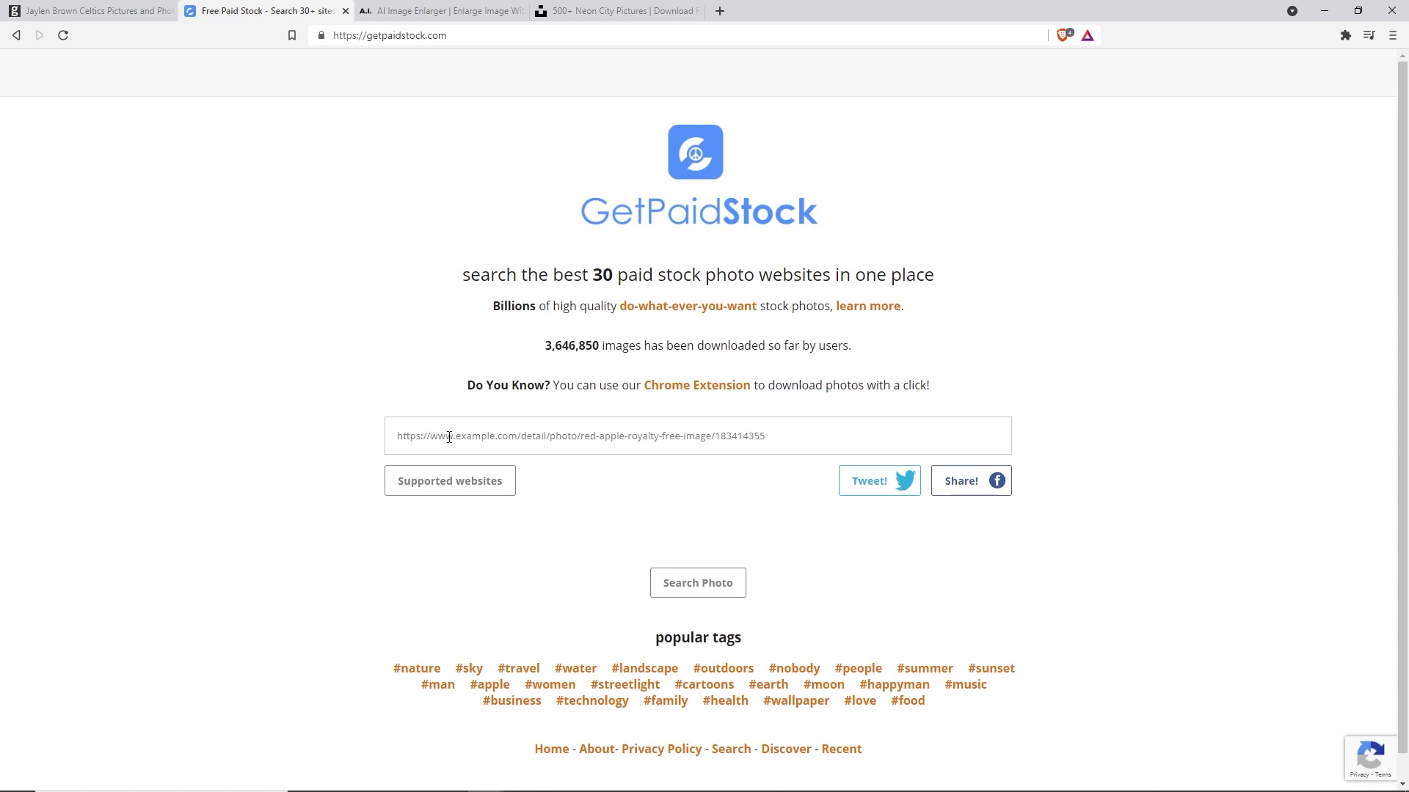
Paste the Getty photo link into GetPaidStock, submit it, and reload after the captcha error.
click(422, 429)
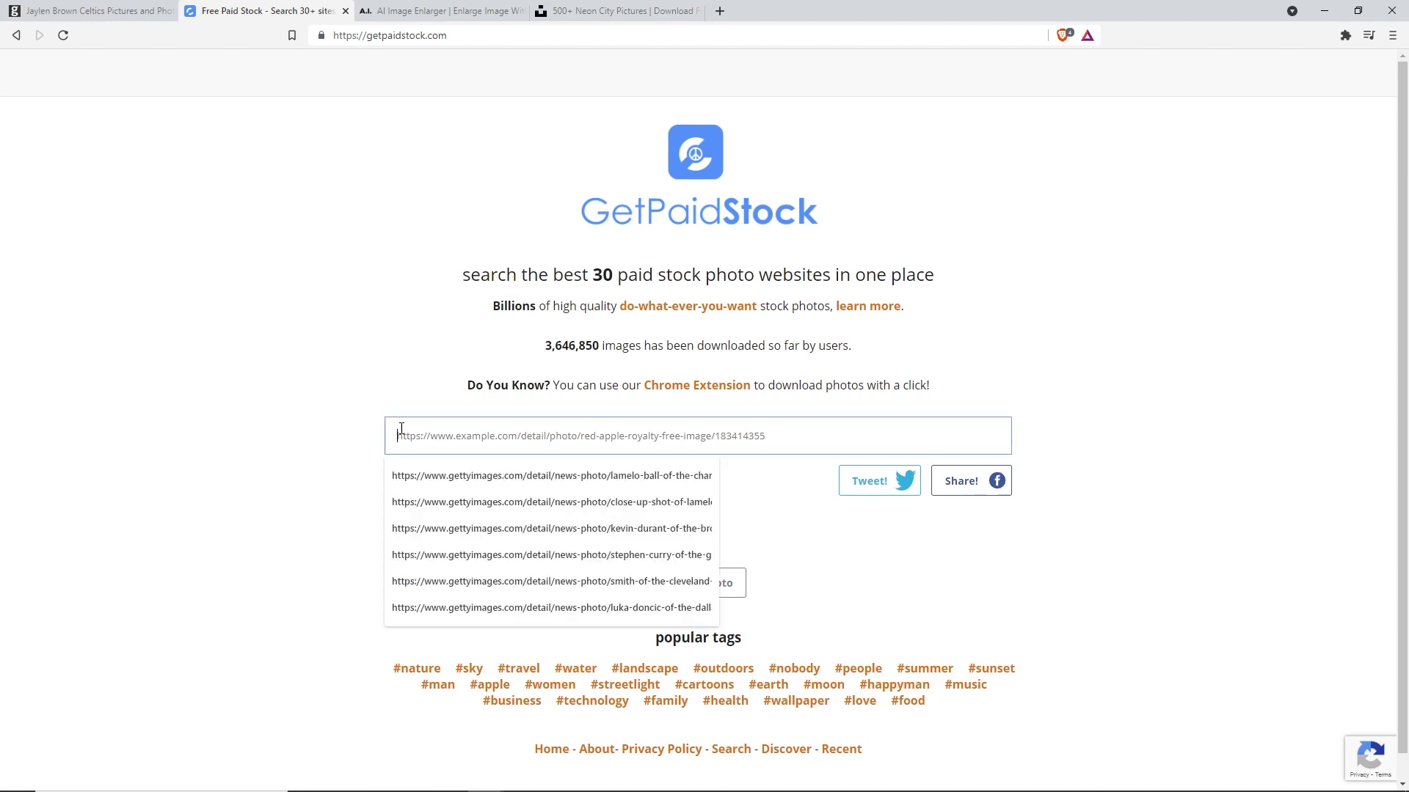
right_click(429, 436)
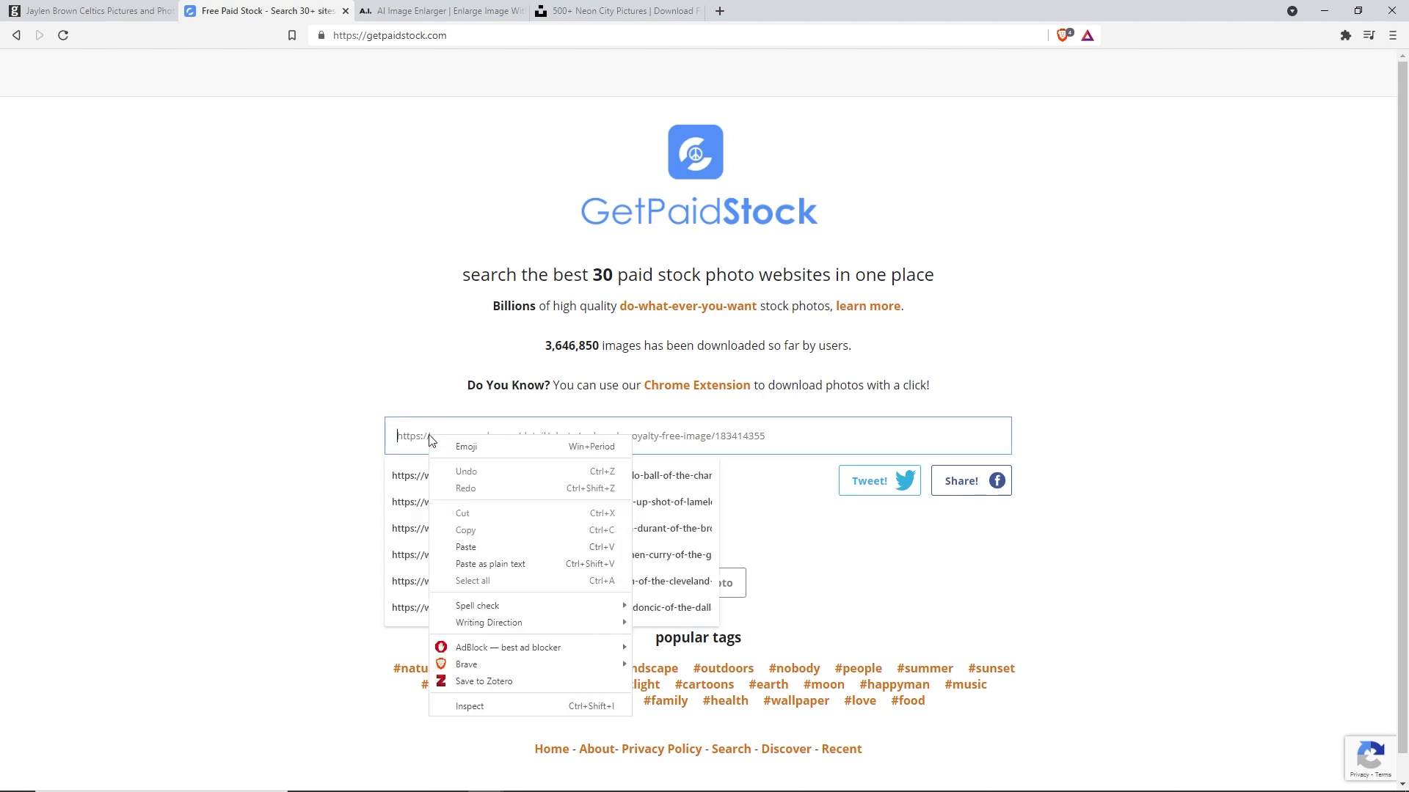
click(467, 547)
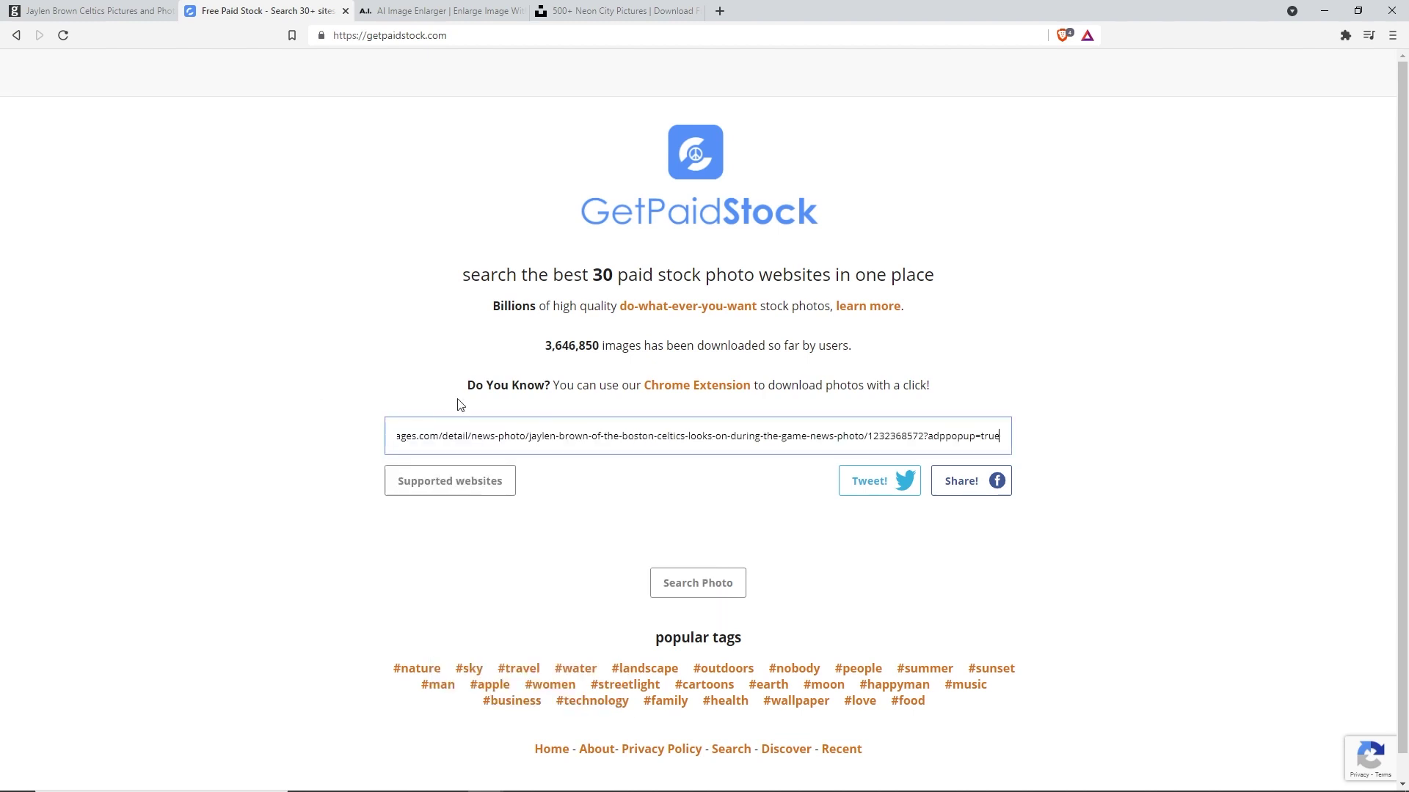
click(698, 594)
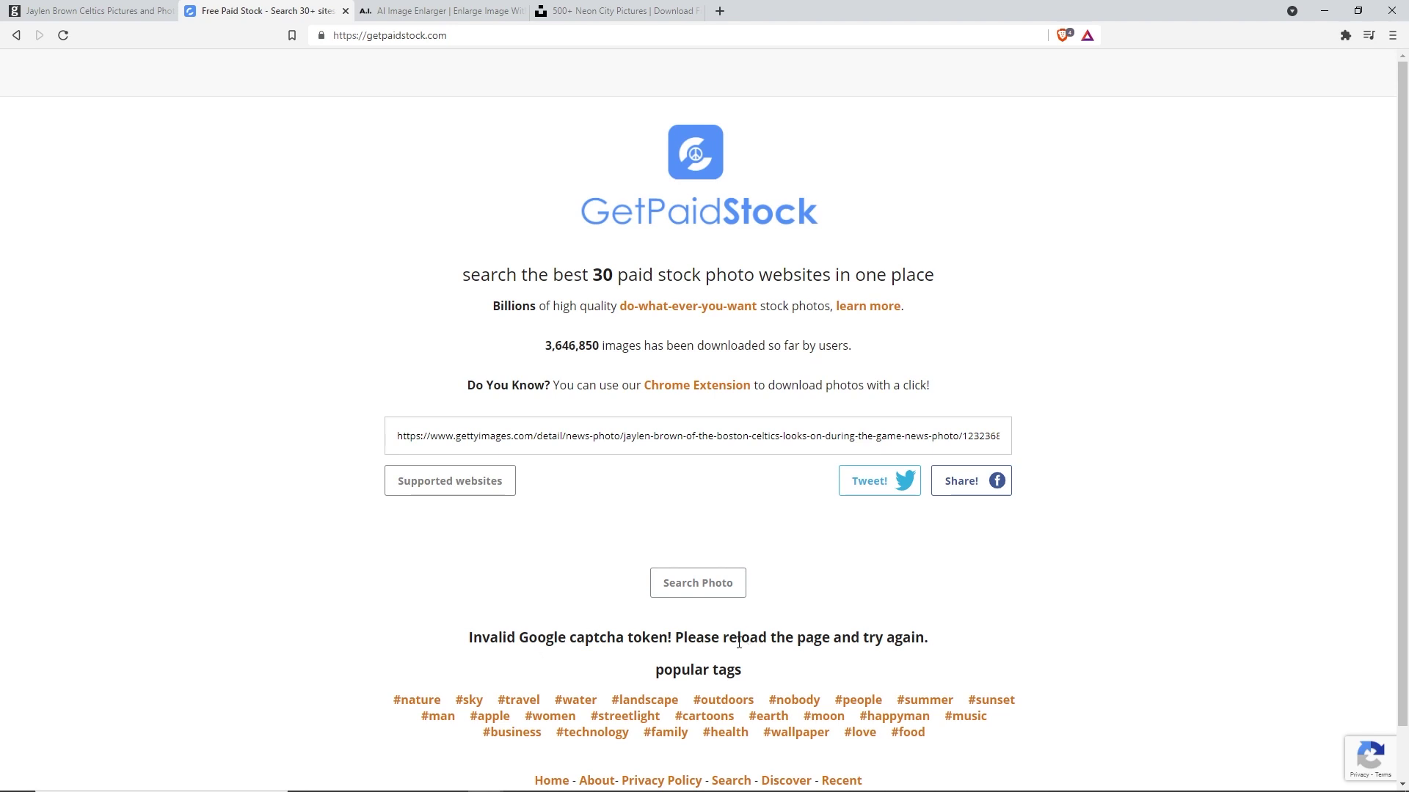
click(452, 34)
key(Return)
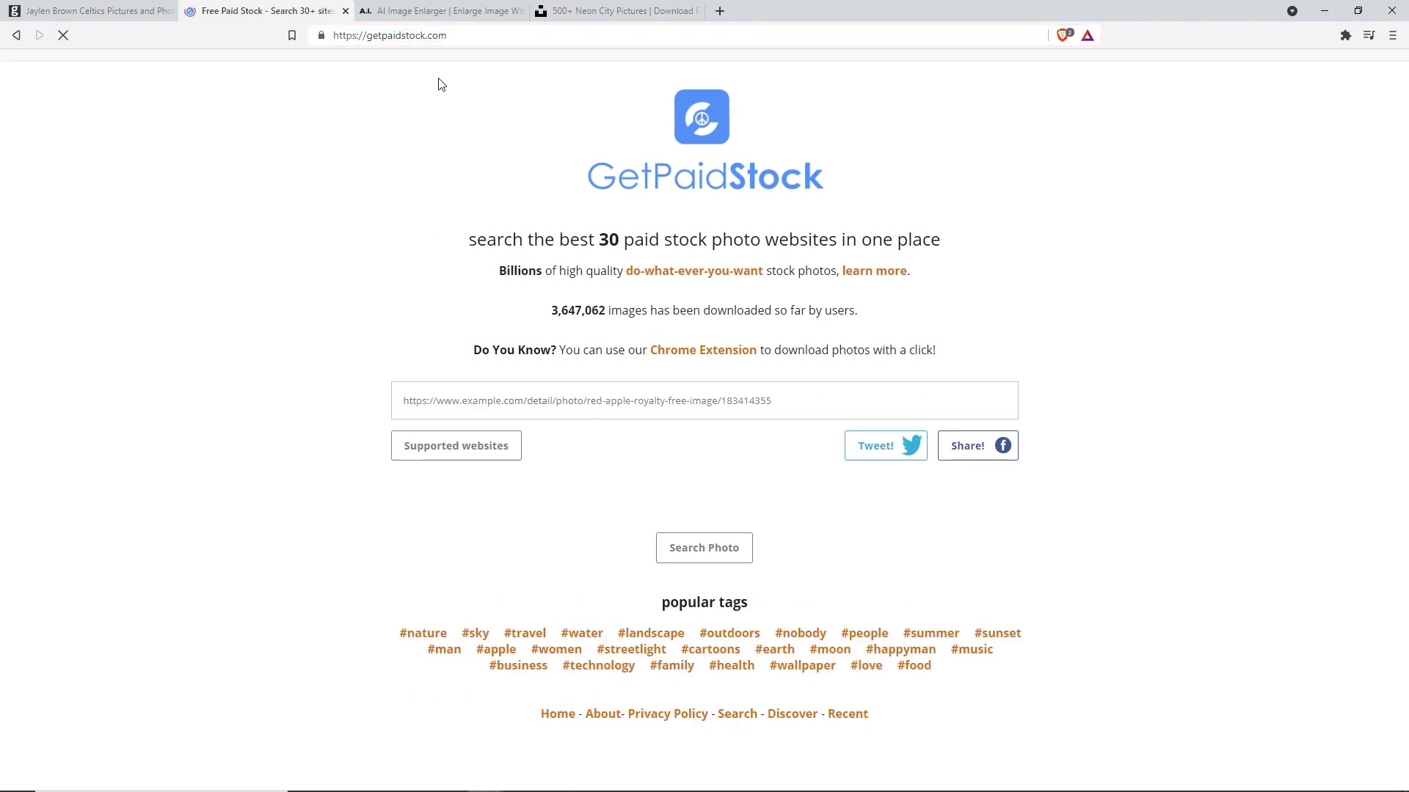
Re-enter the link, generate the watermark-free 1024x683 image, and name the download 'no wm jaylen brown'.
click(459, 438)
click(649, 584)
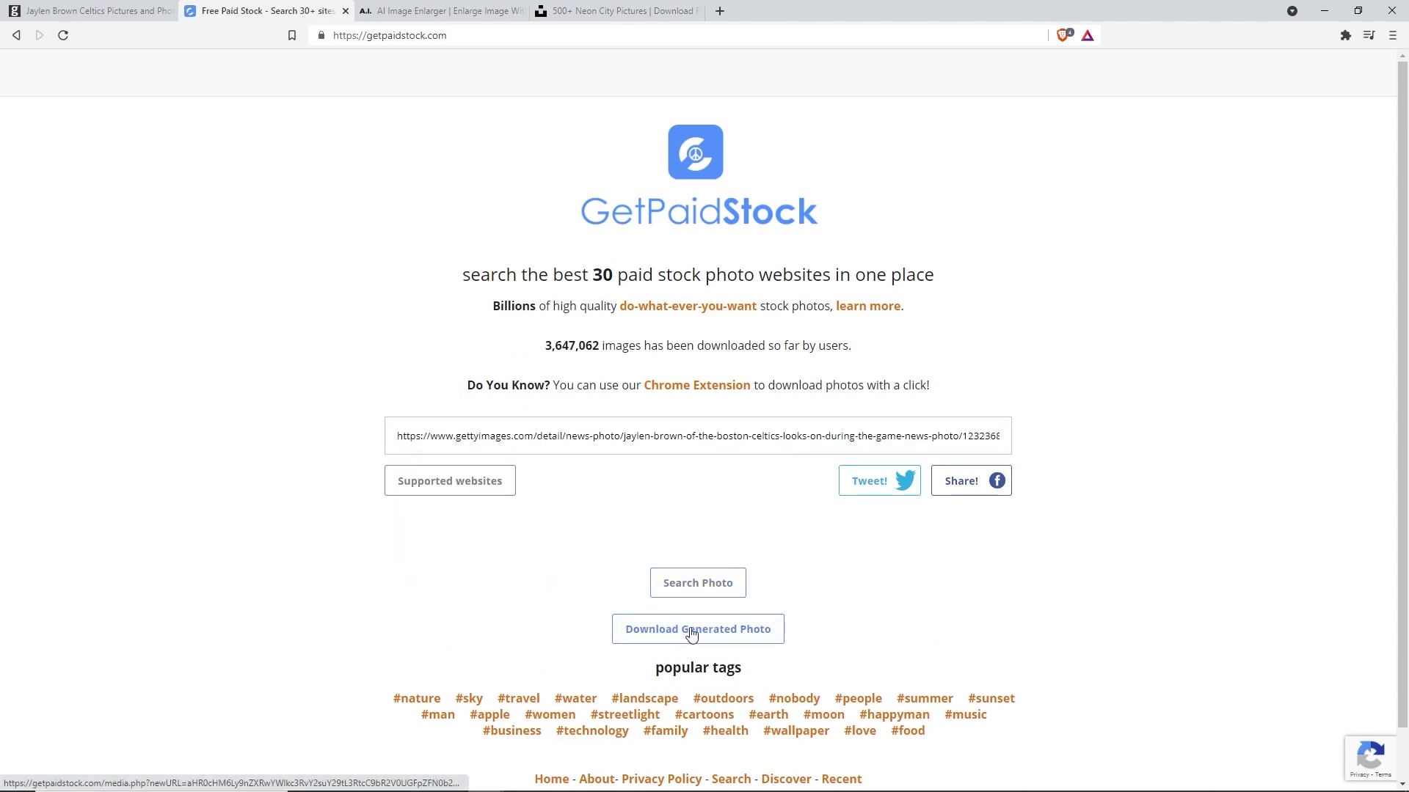
click(728, 637)
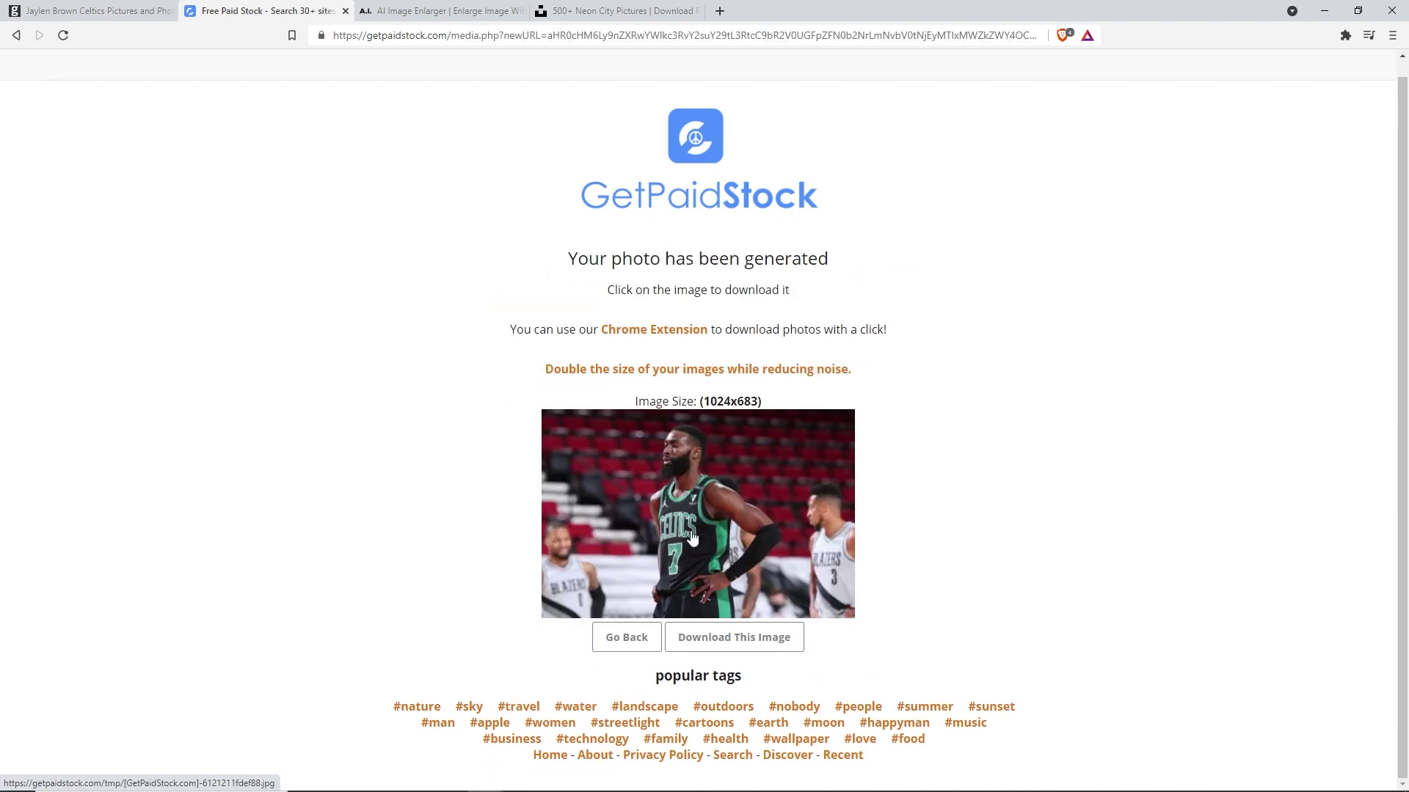
click(727, 641)
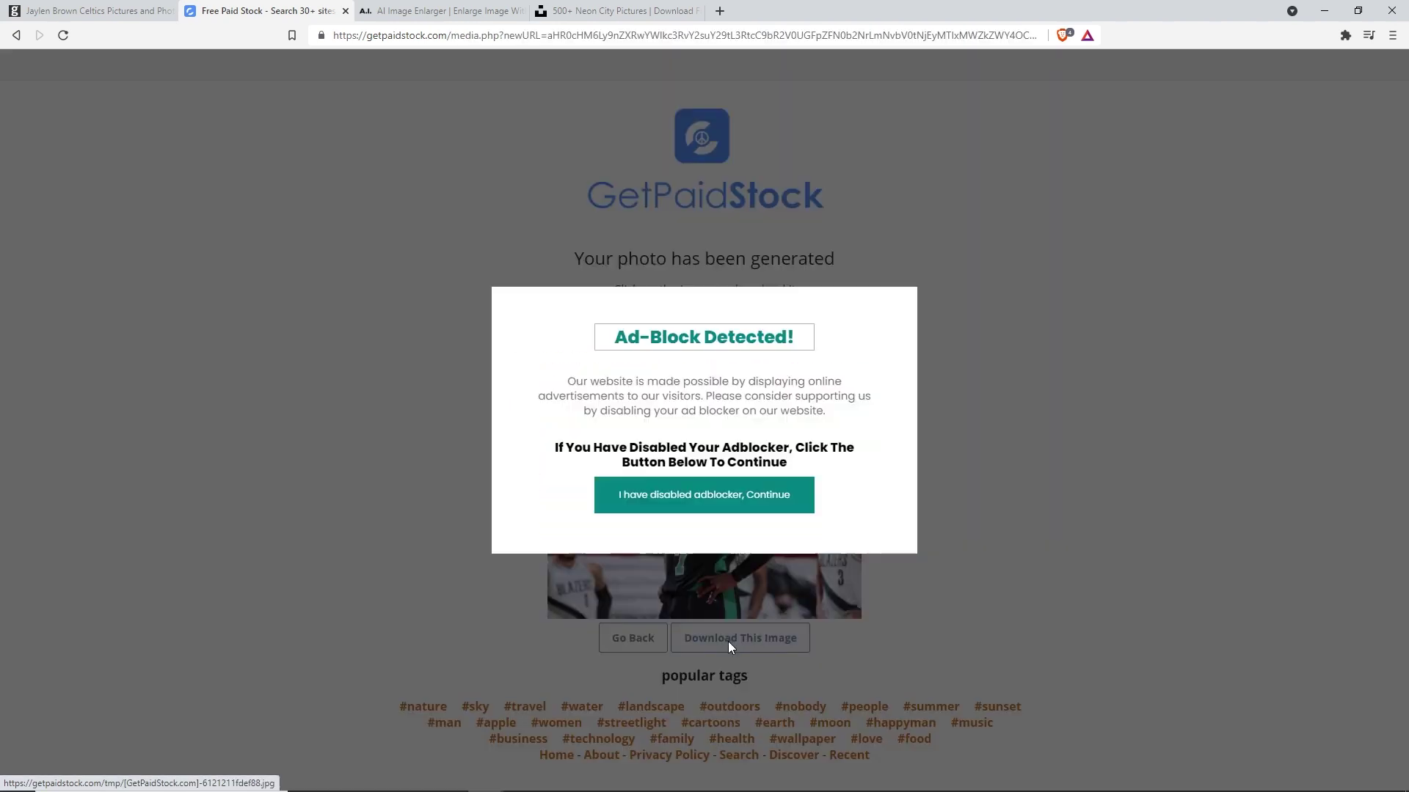
click(703, 505)
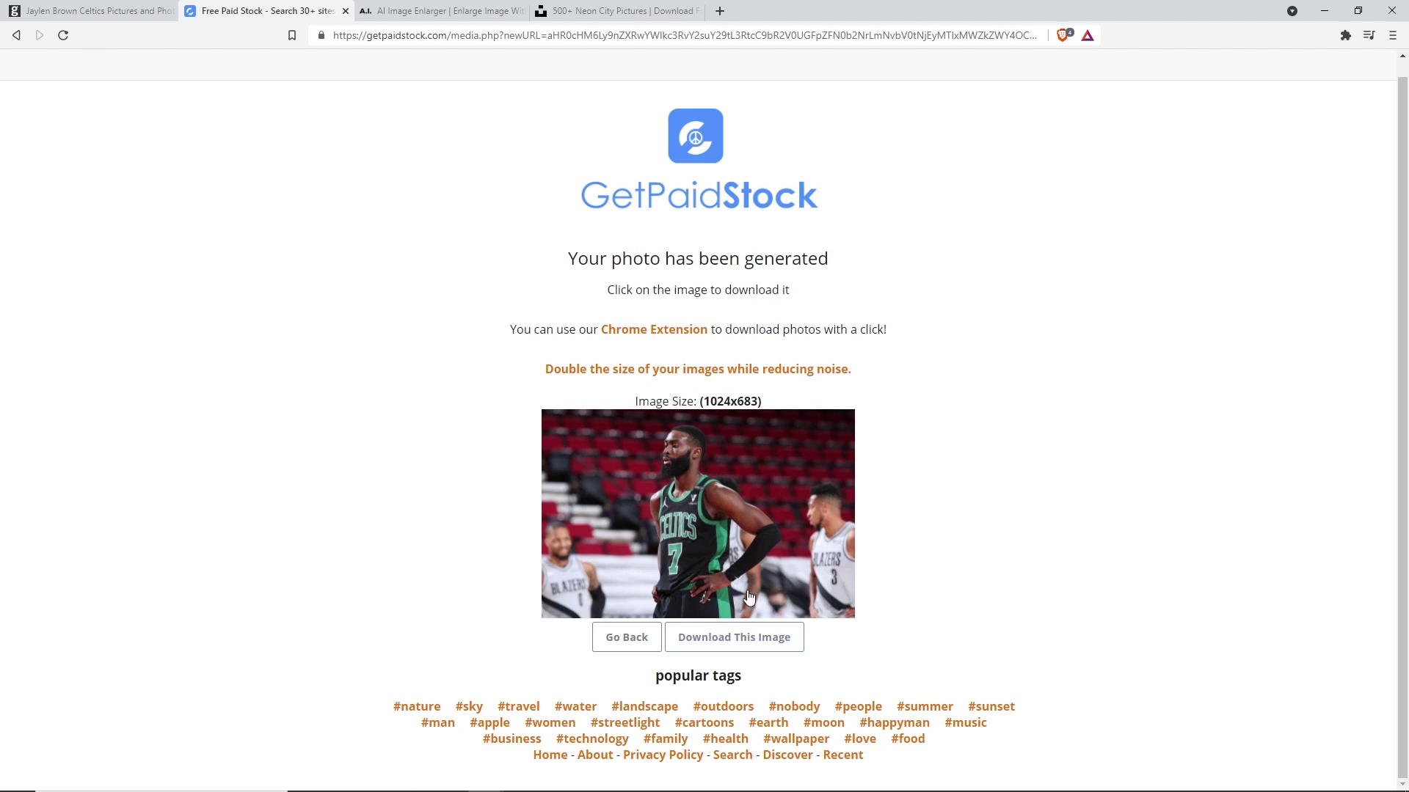
click(729, 642)
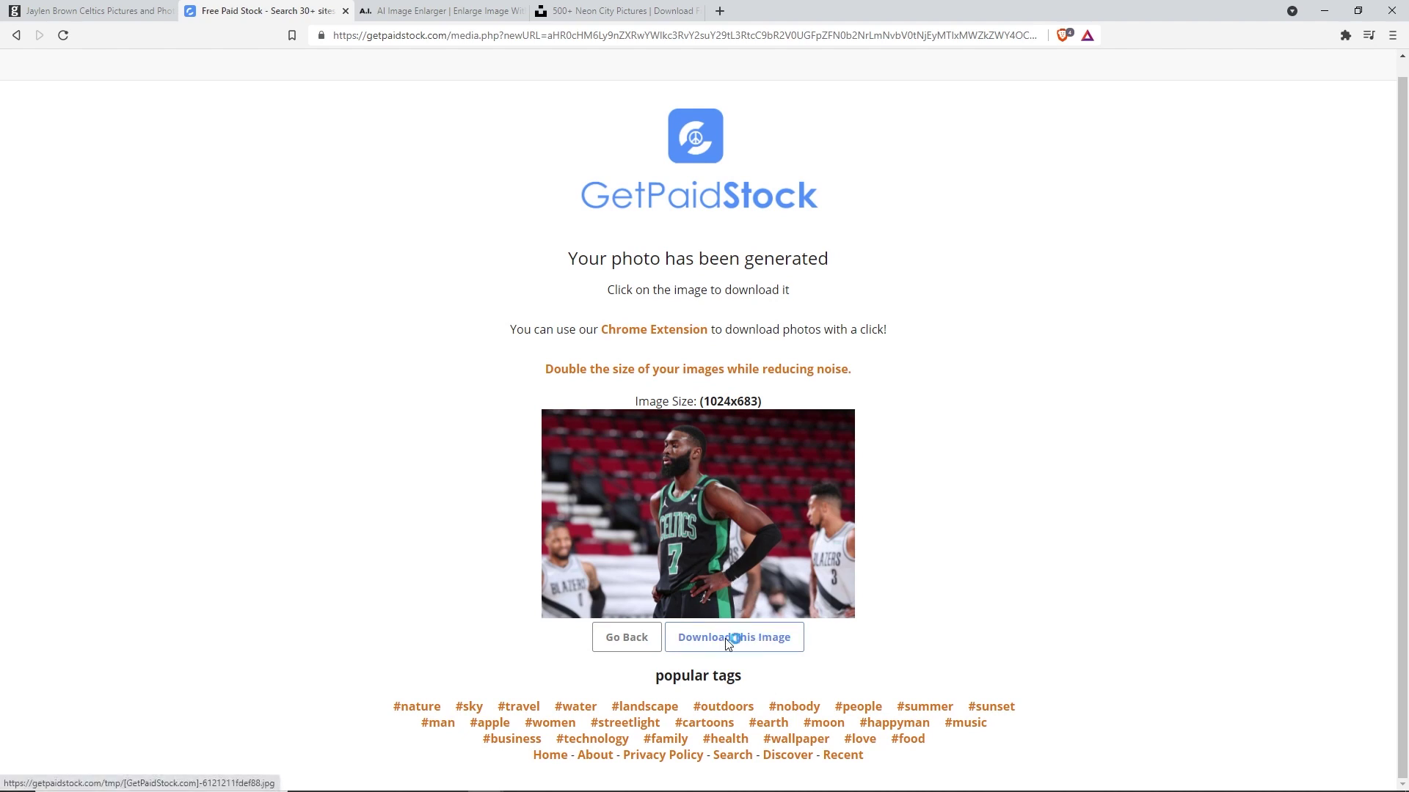
text(no wm )
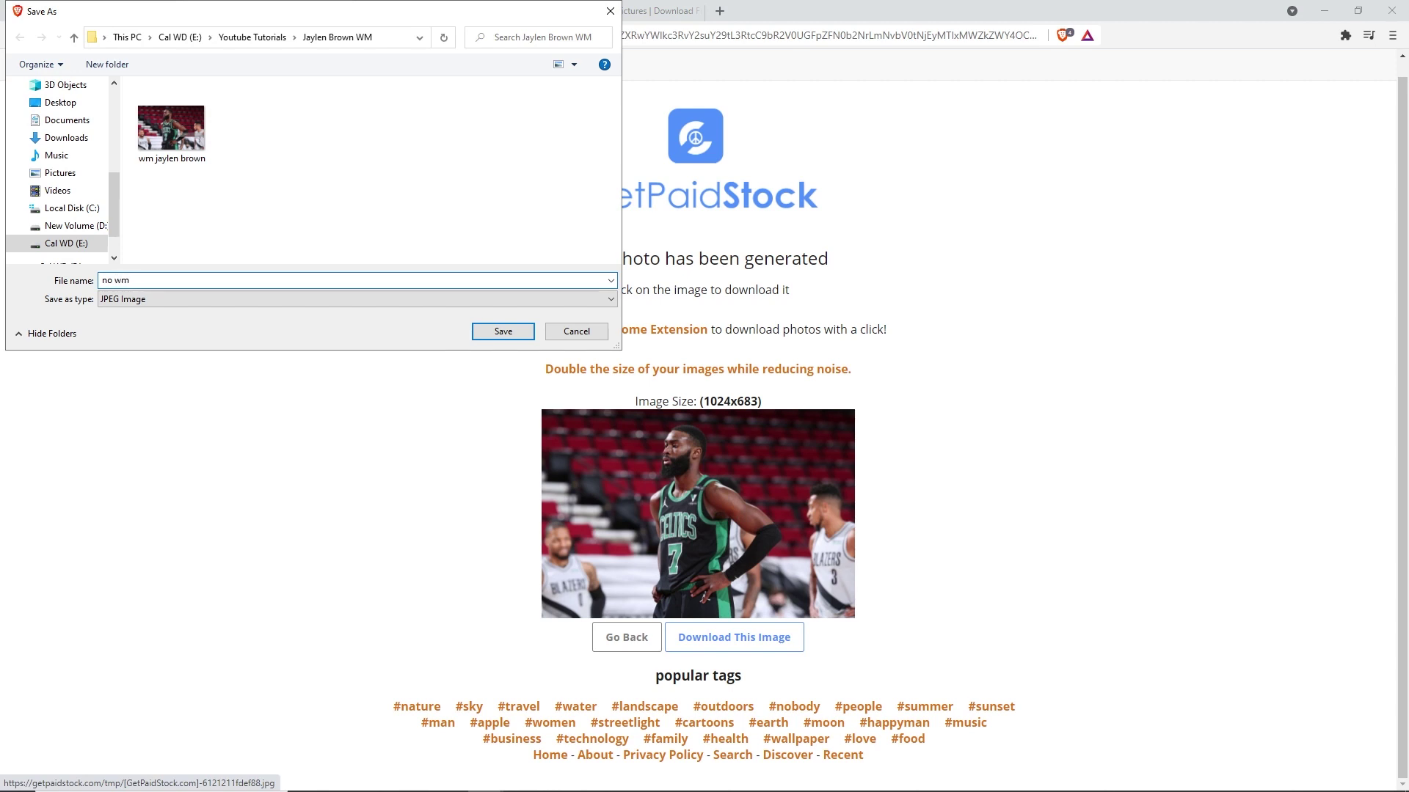
text(jaylen brown)
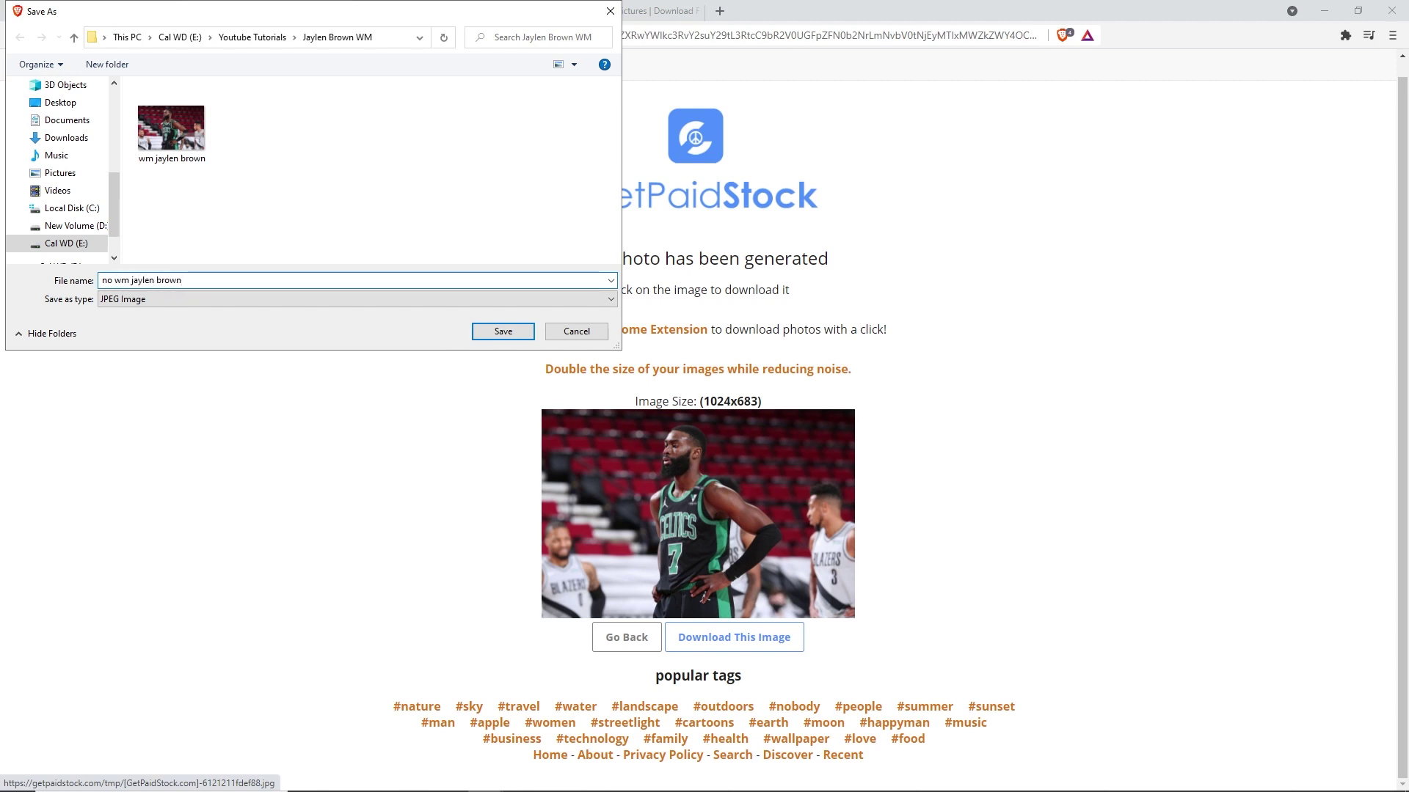
Confirm saving the download as no wm jaylen brown.jpg.
key(Return)
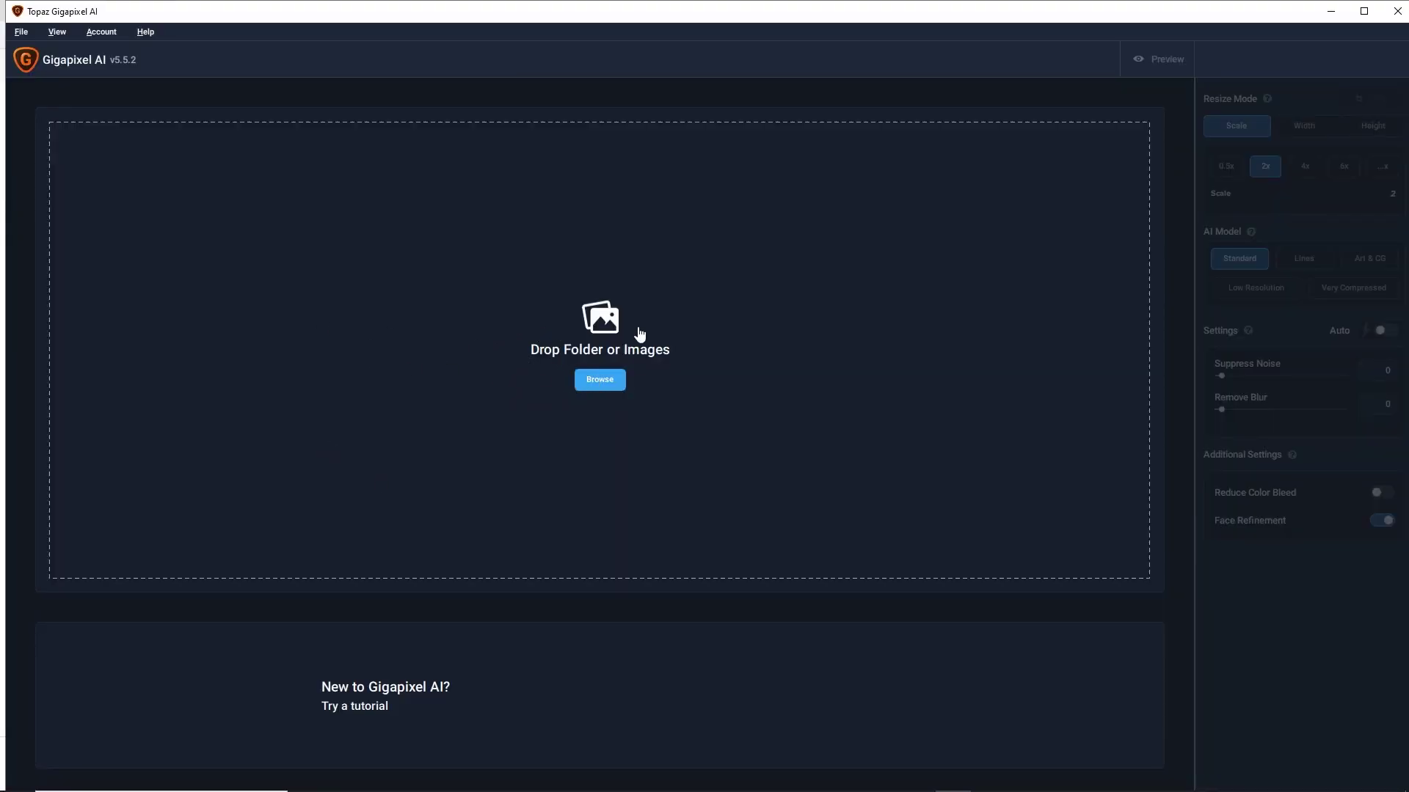
Load the no wm jaylen brown photo into Gigapixel AI.
click(604, 381)
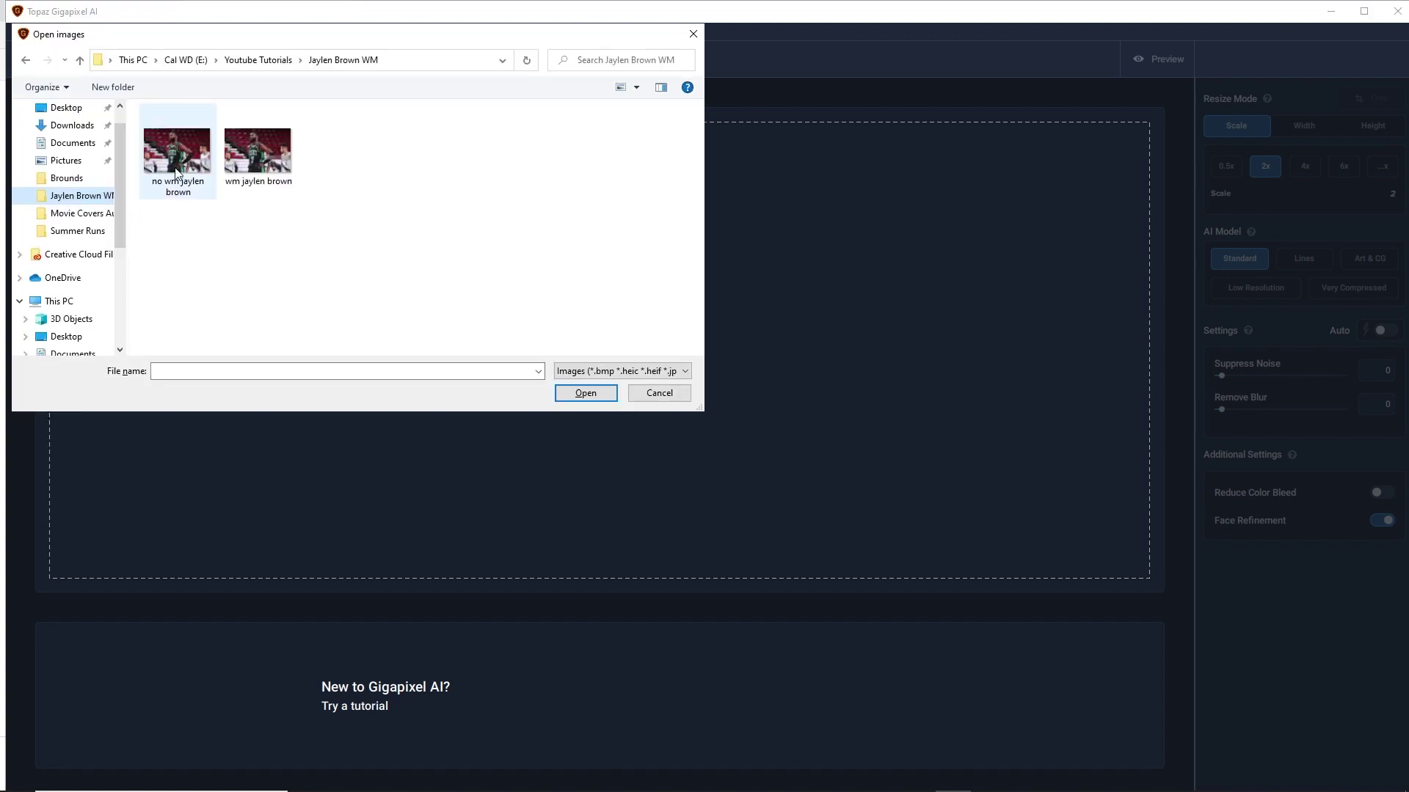
double_click(195, 192)
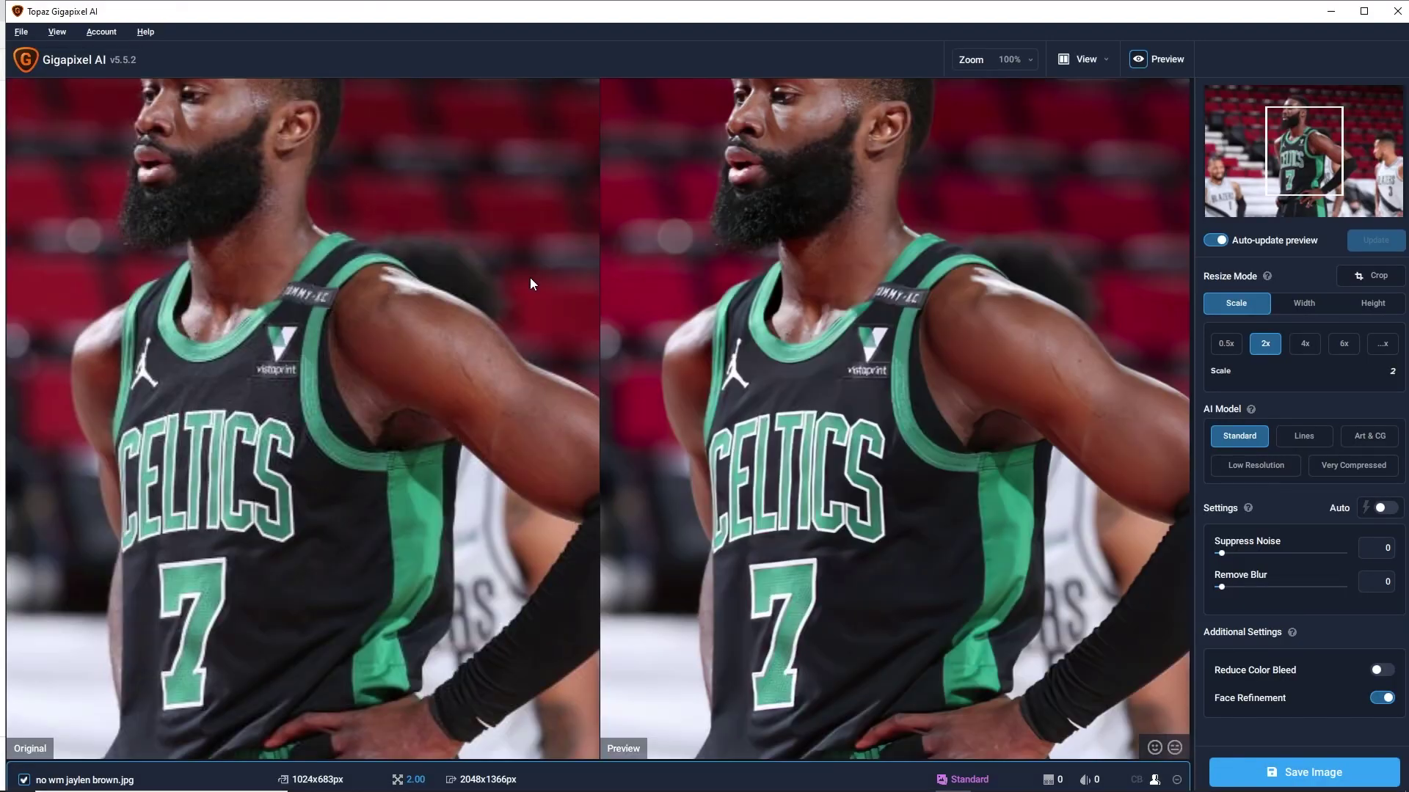
scroll(765, 272, down, 6)
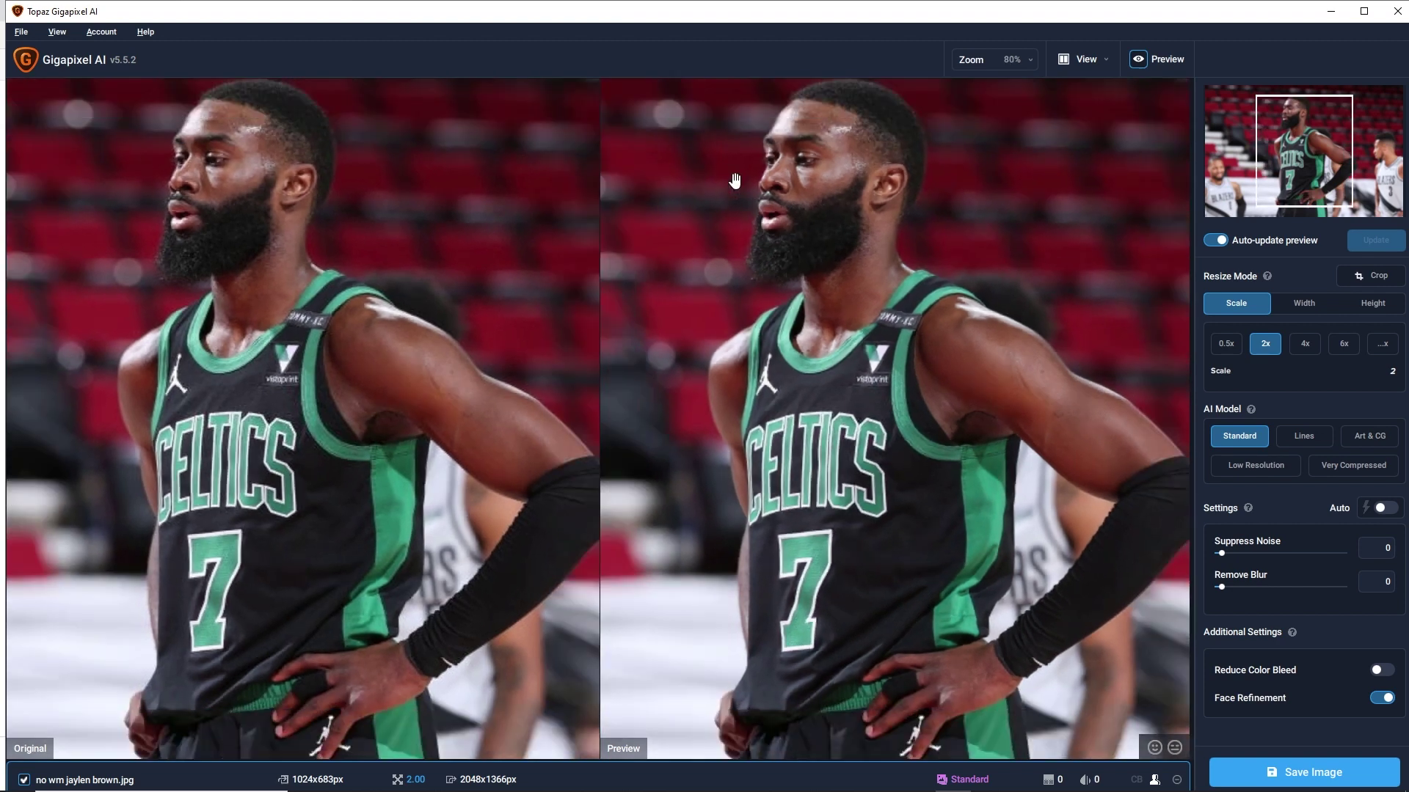
scroll(587, 233, up, 3)
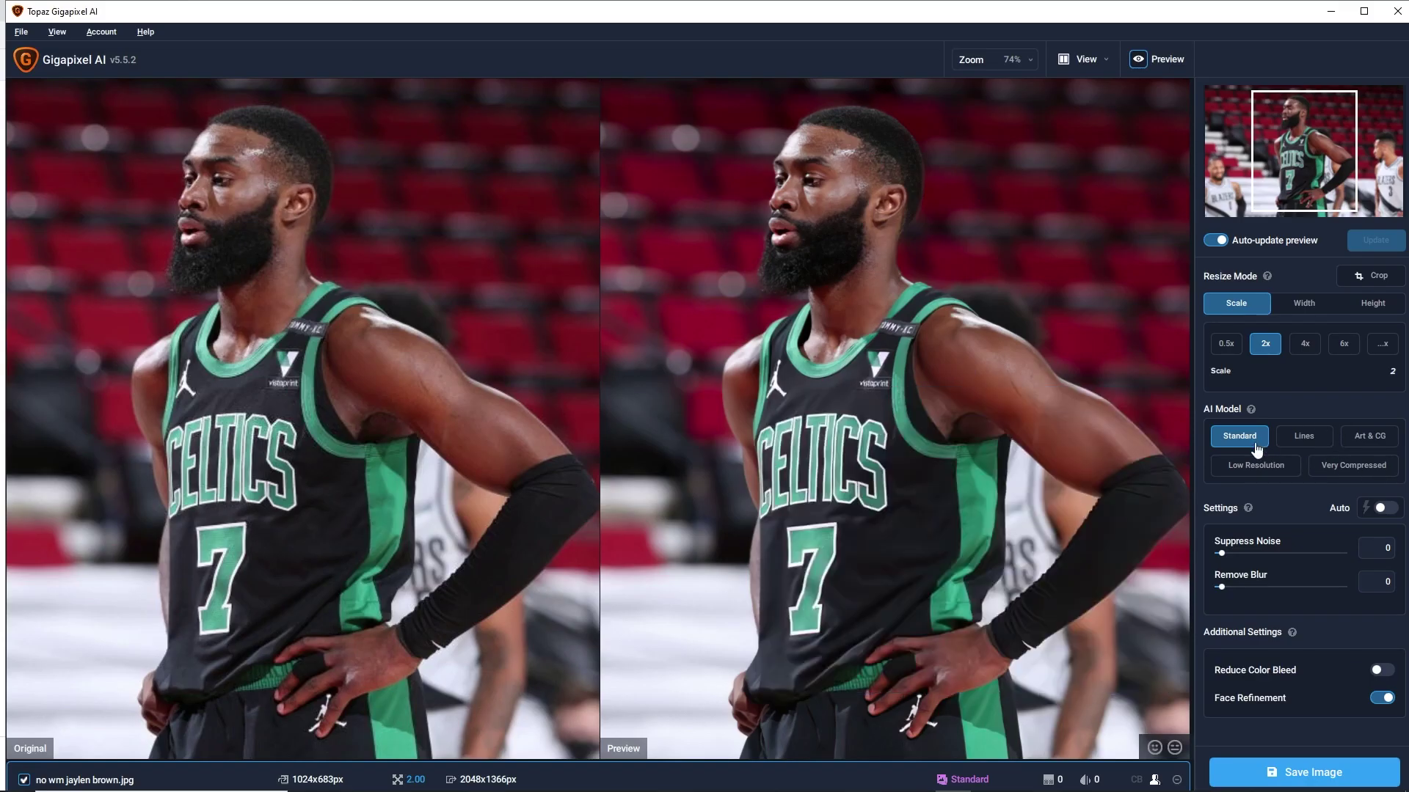
Save the 2x Standard-model upscale at 2048x1366 and close Gigapixel AI.
mouse_move(1055, 594)
click(1282, 774)
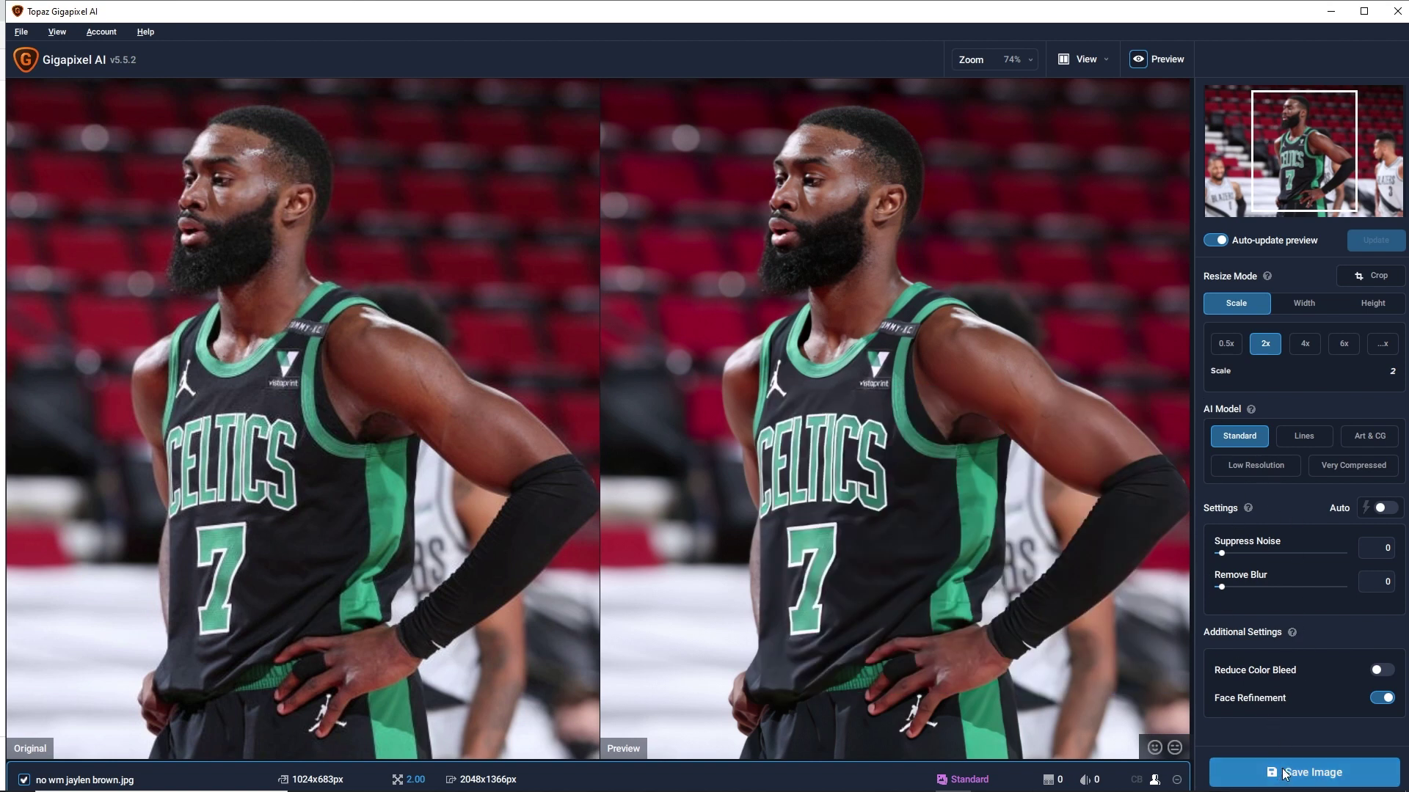
key(Return)
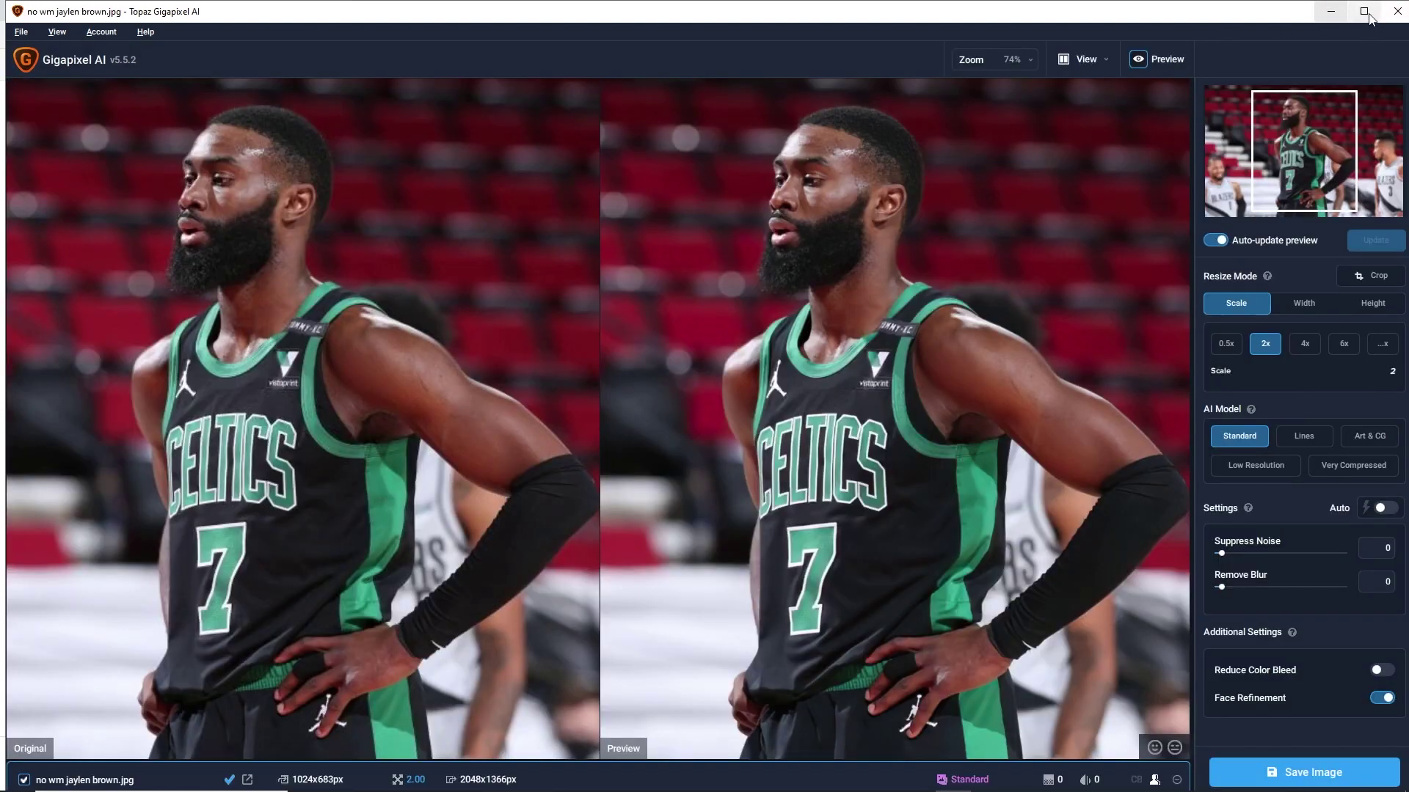
click(1397, 11)
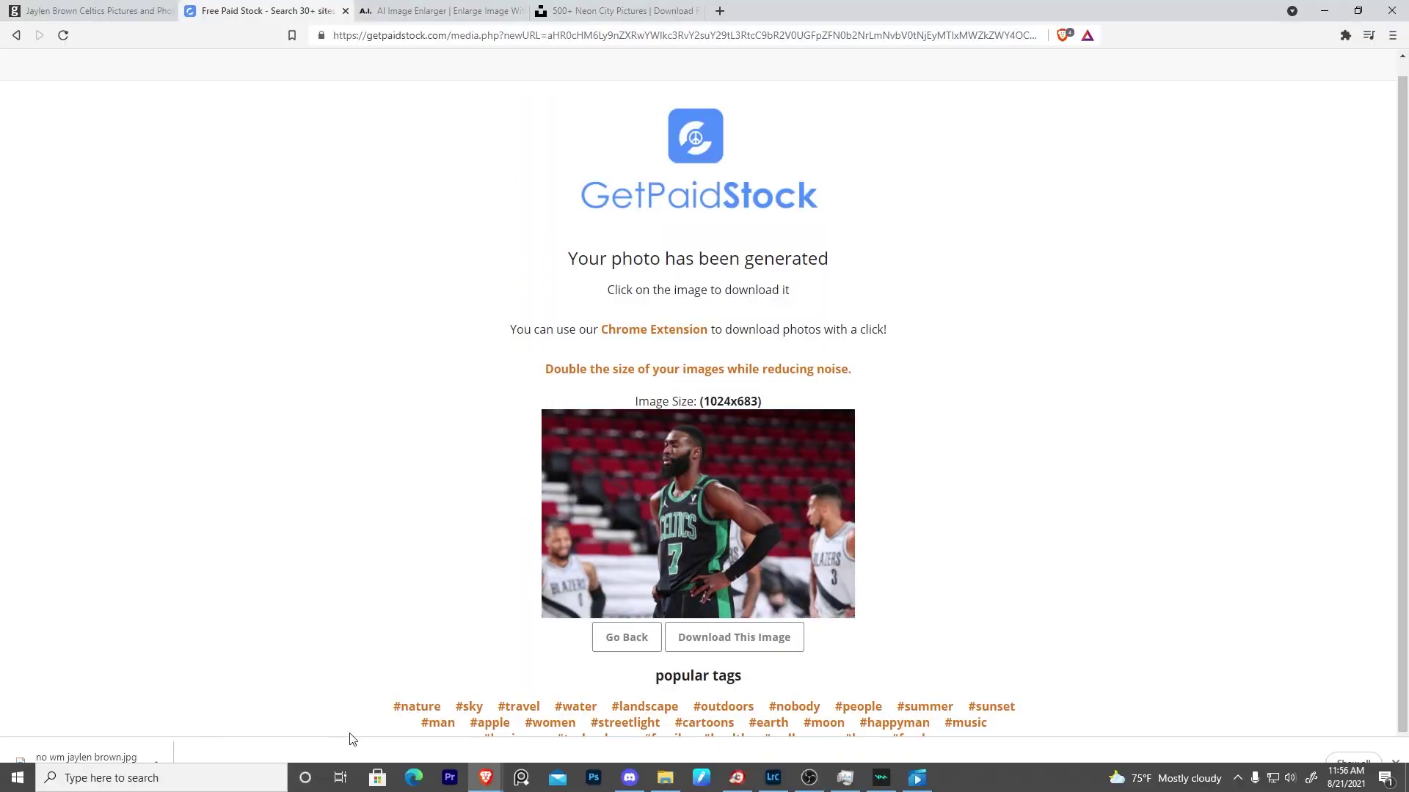
key(alt+Tab)
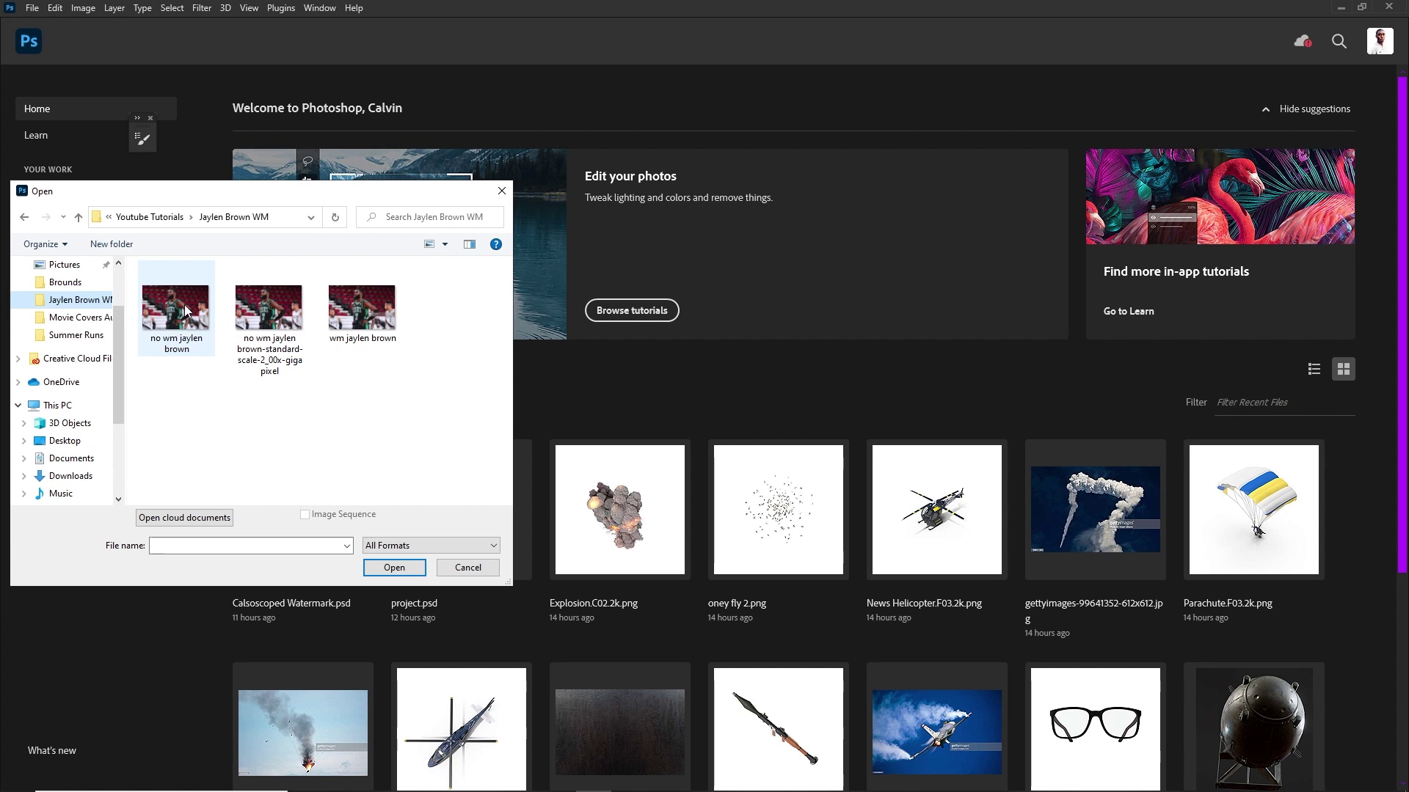
Open the gigapixel upscale and wm jaylen brown together in Photoshop.
click(300, 307)
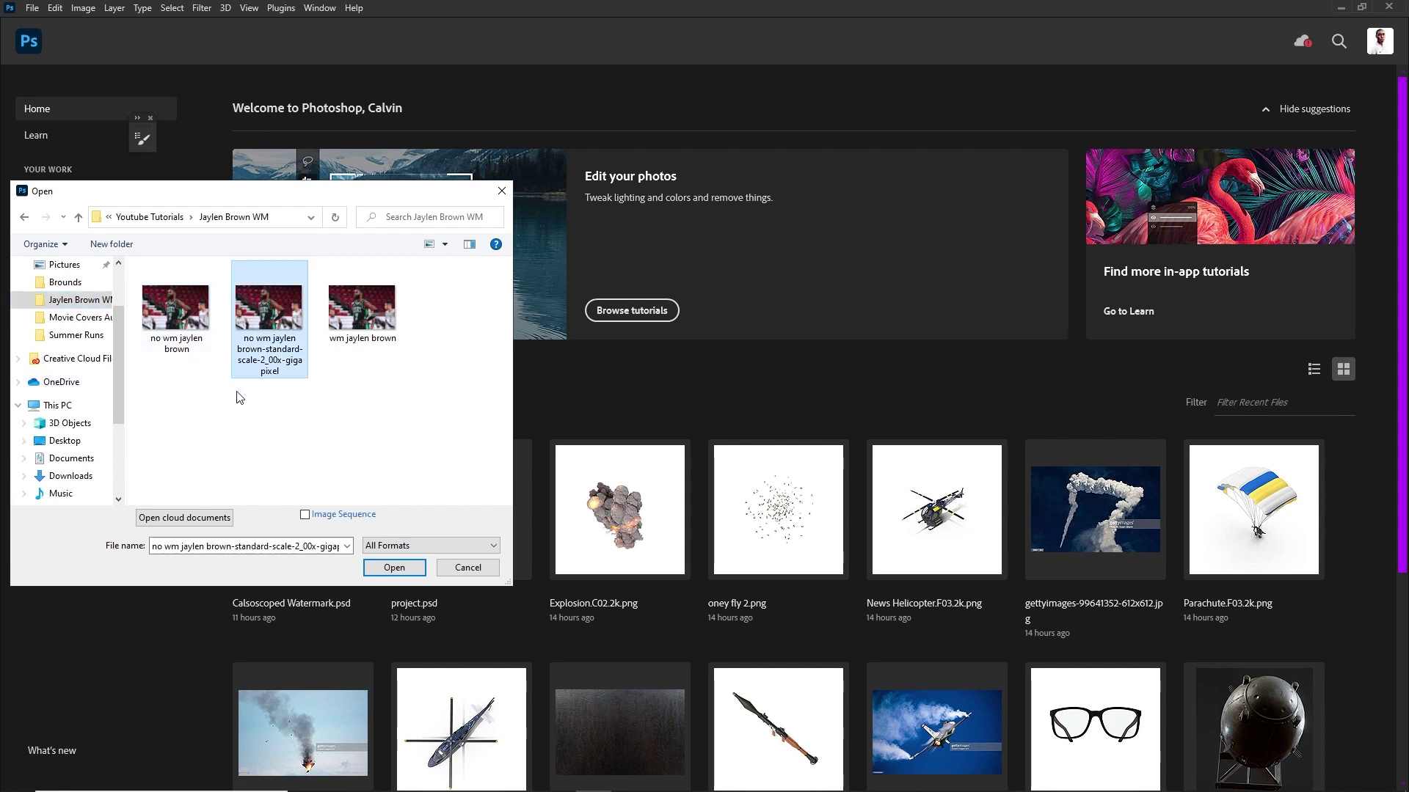
ctrl+click(360, 308)
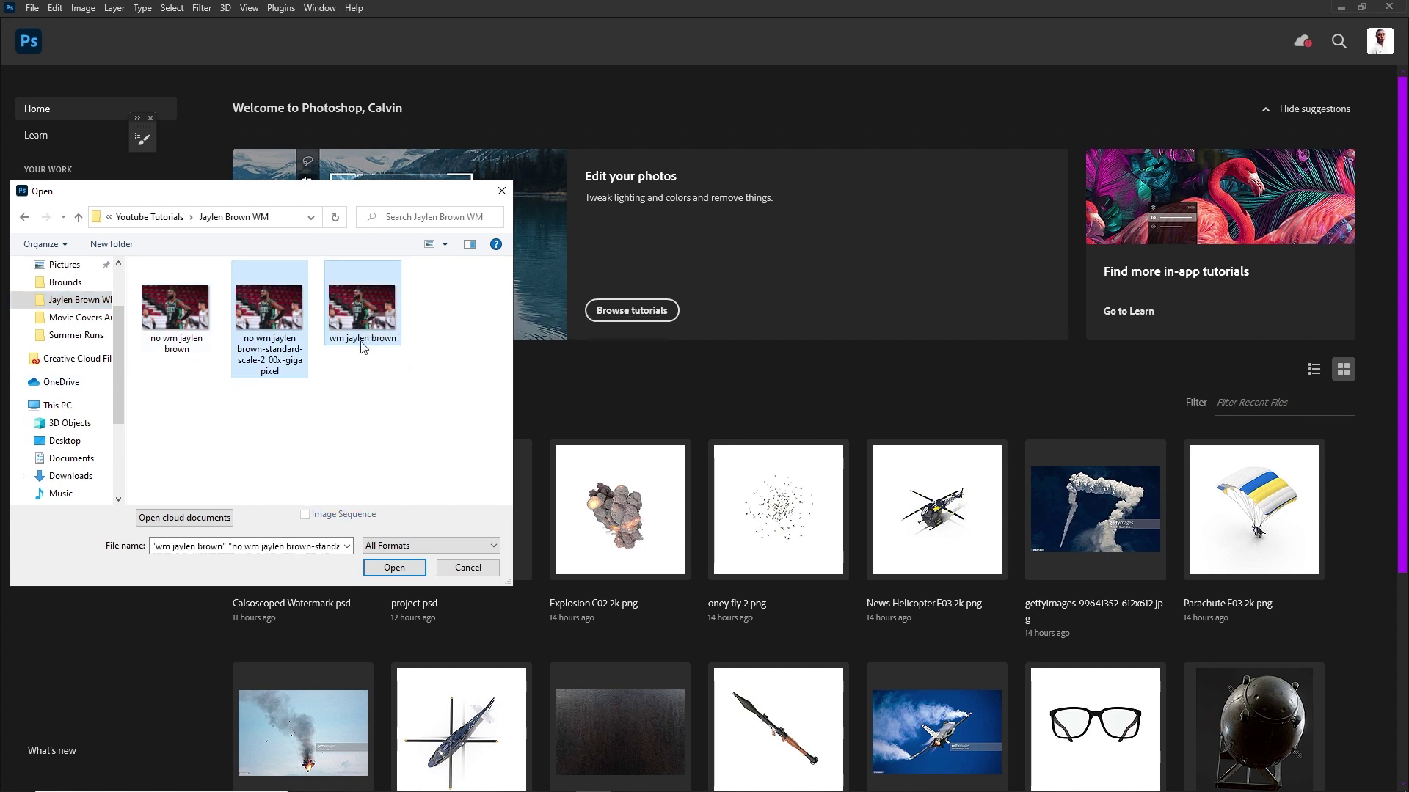
click(394, 569)
Flip between the two document tabs to compare the watermark-free and watermarked images.
click(180, 53)
click(415, 53)
click(263, 56)
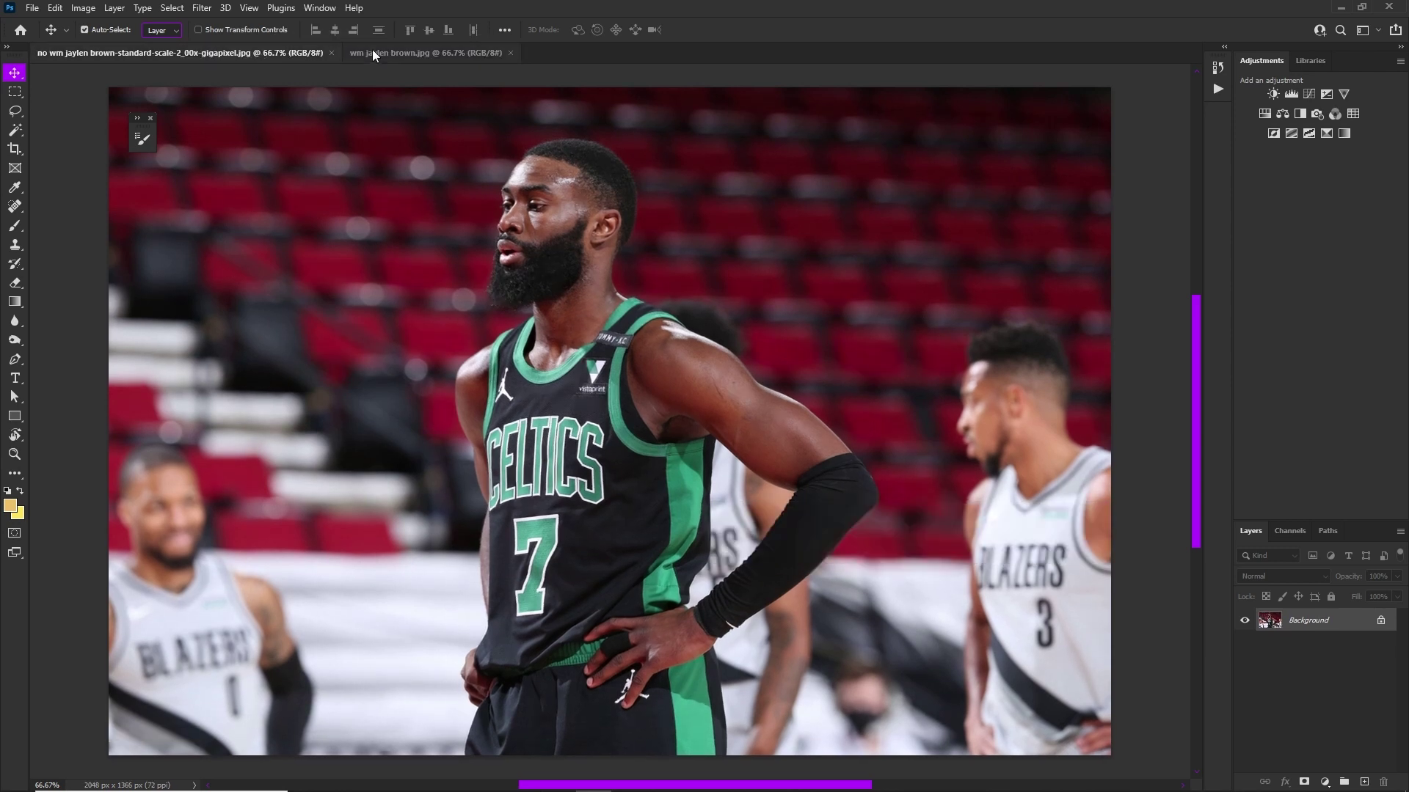
click(414, 54)
click(234, 57)
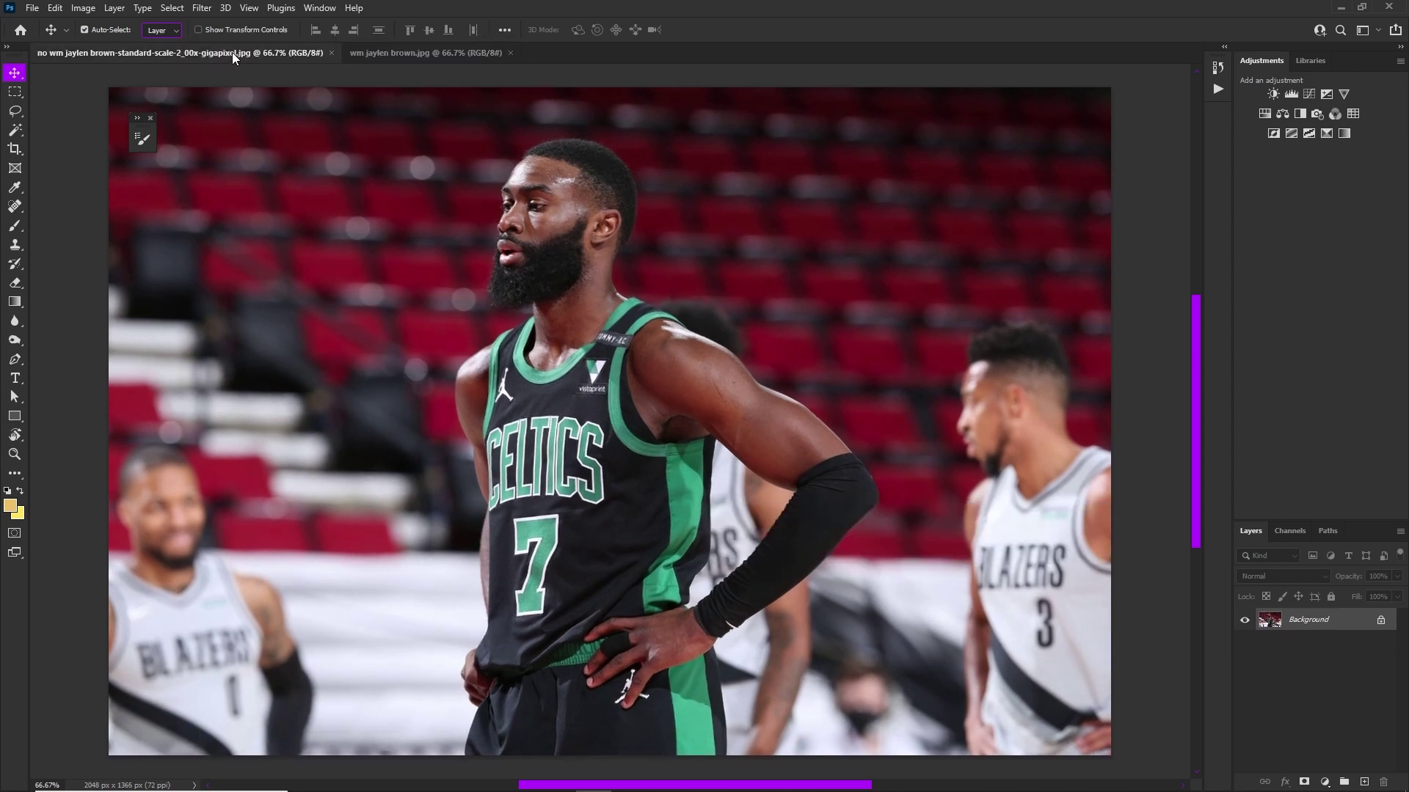
click(396, 57)
click(251, 59)
click(394, 55)
click(220, 55)
click(396, 56)
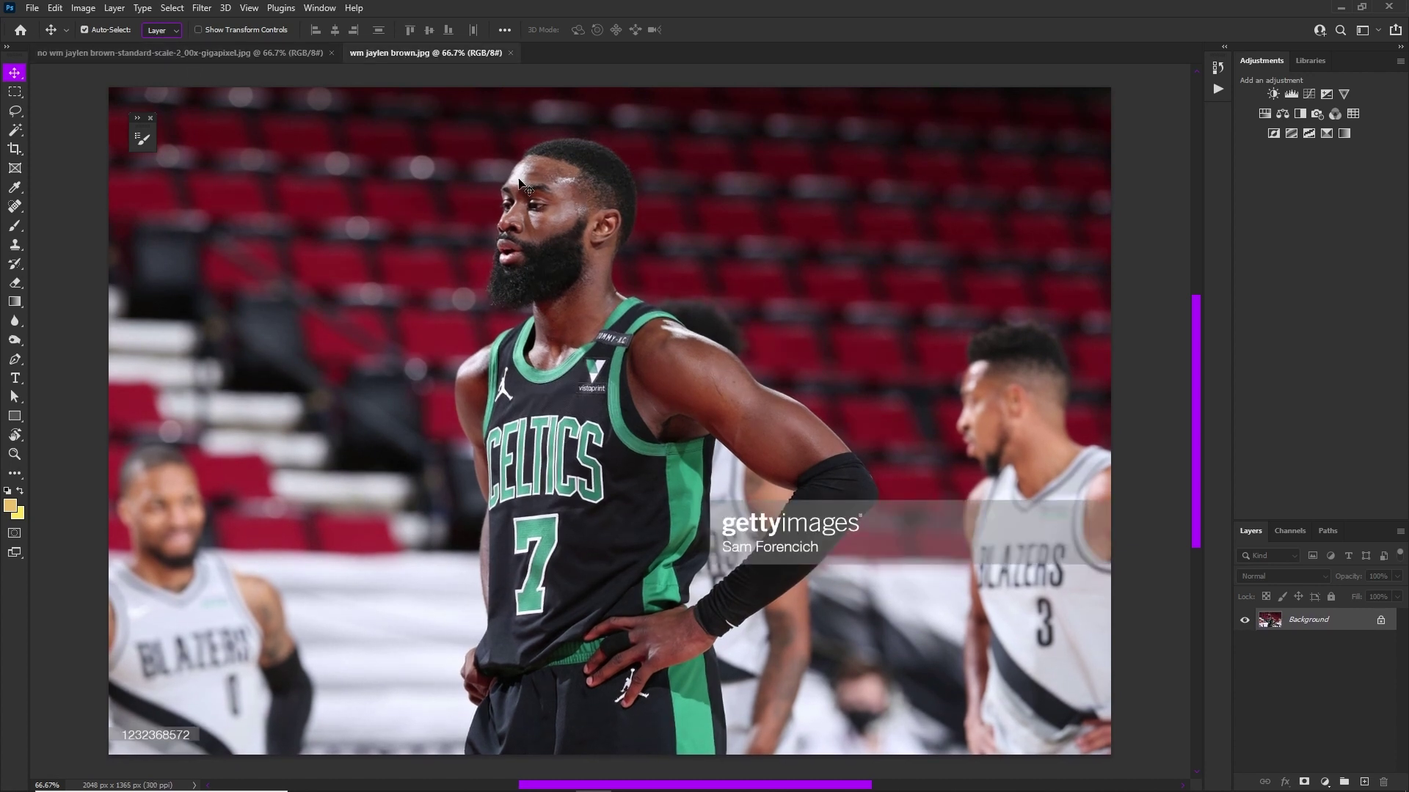
Unlock the upscaled photo's Background into Layer 0 and turn off Auto-Select.
click(236, 59)
scroll(441, 319, down, 1)
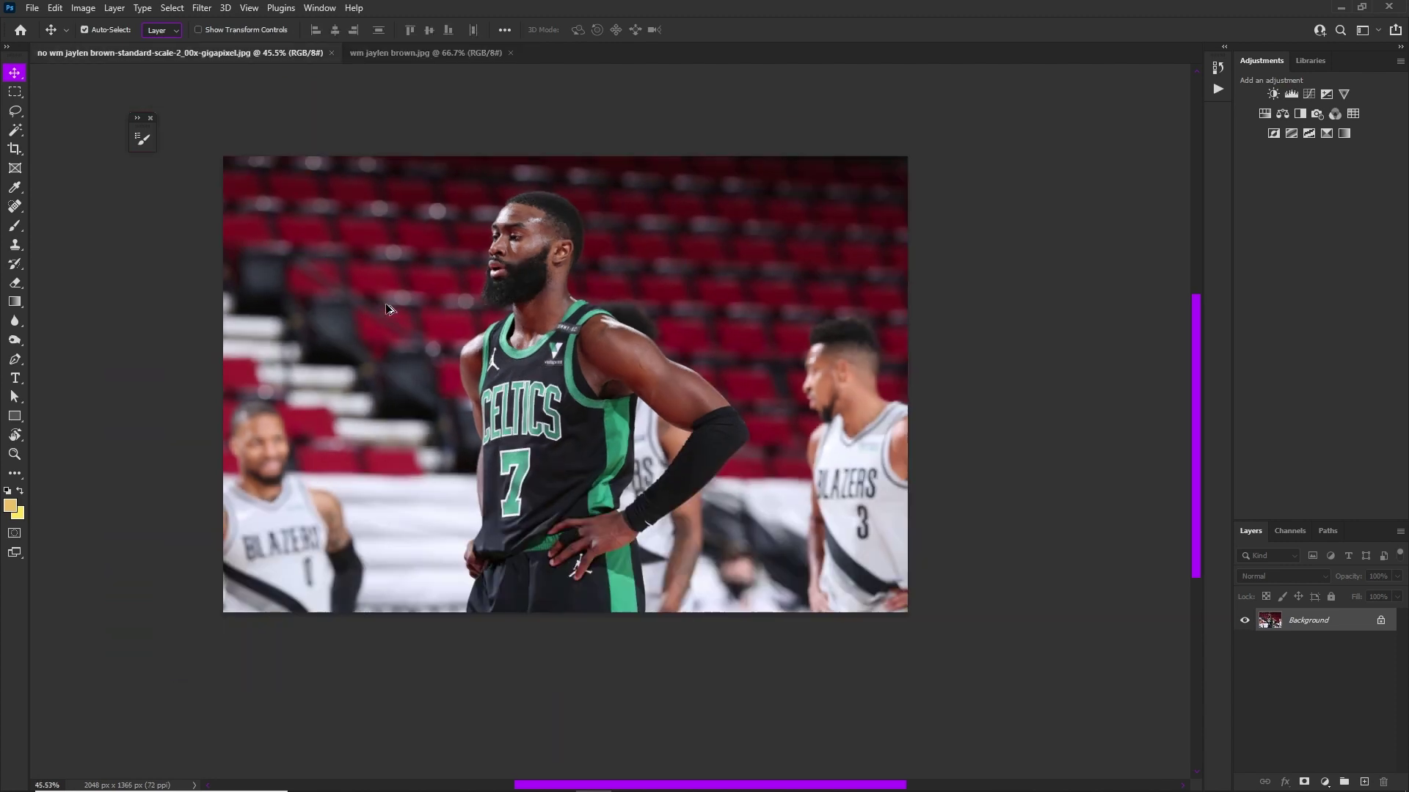
scroll(513, 323, up, 1)
scroll(660, 322, down, 1)
scroll(664, 323, up, 1)
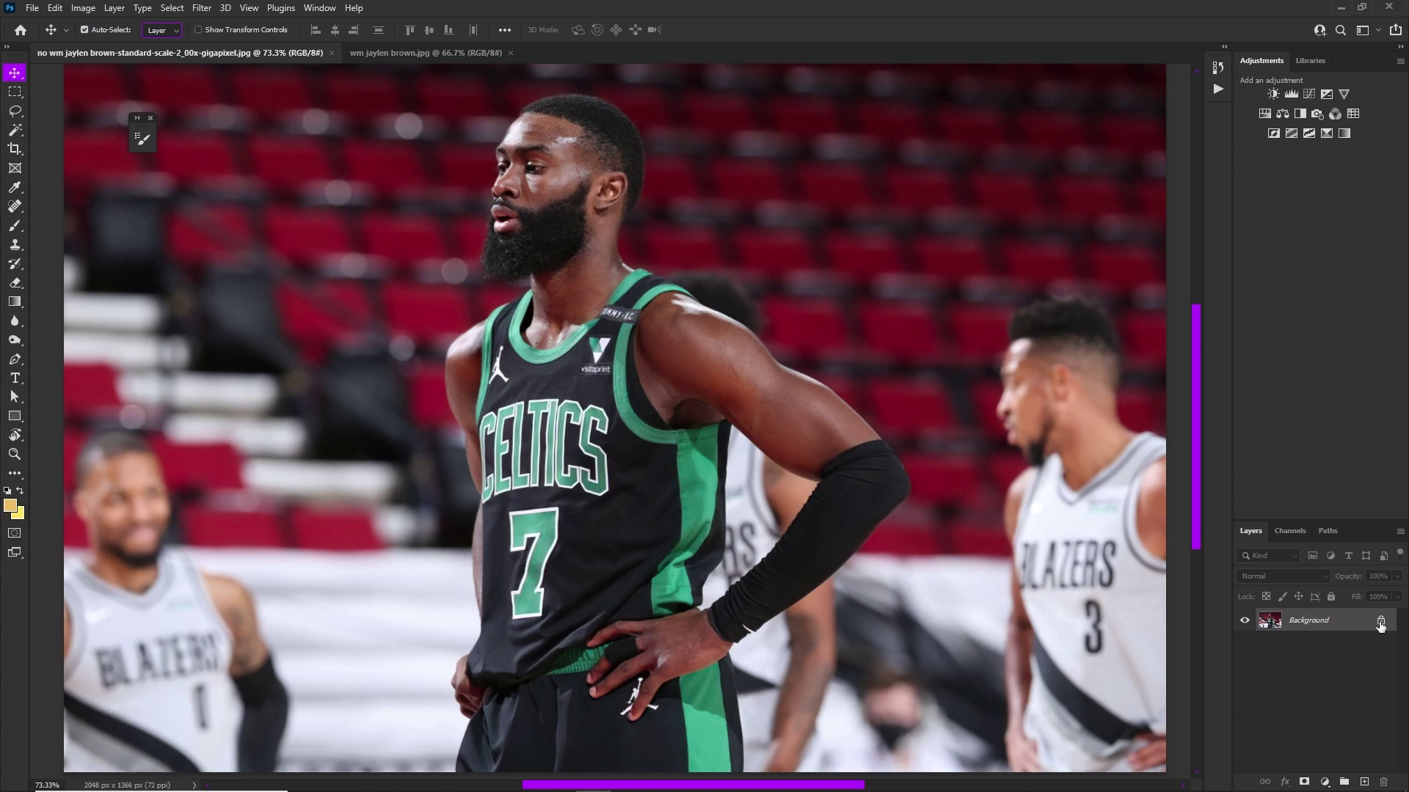
click(1381, 623)
scroll(646, 438, down, 2)
scroll(638, 399, up, 2)
key(ctrl)
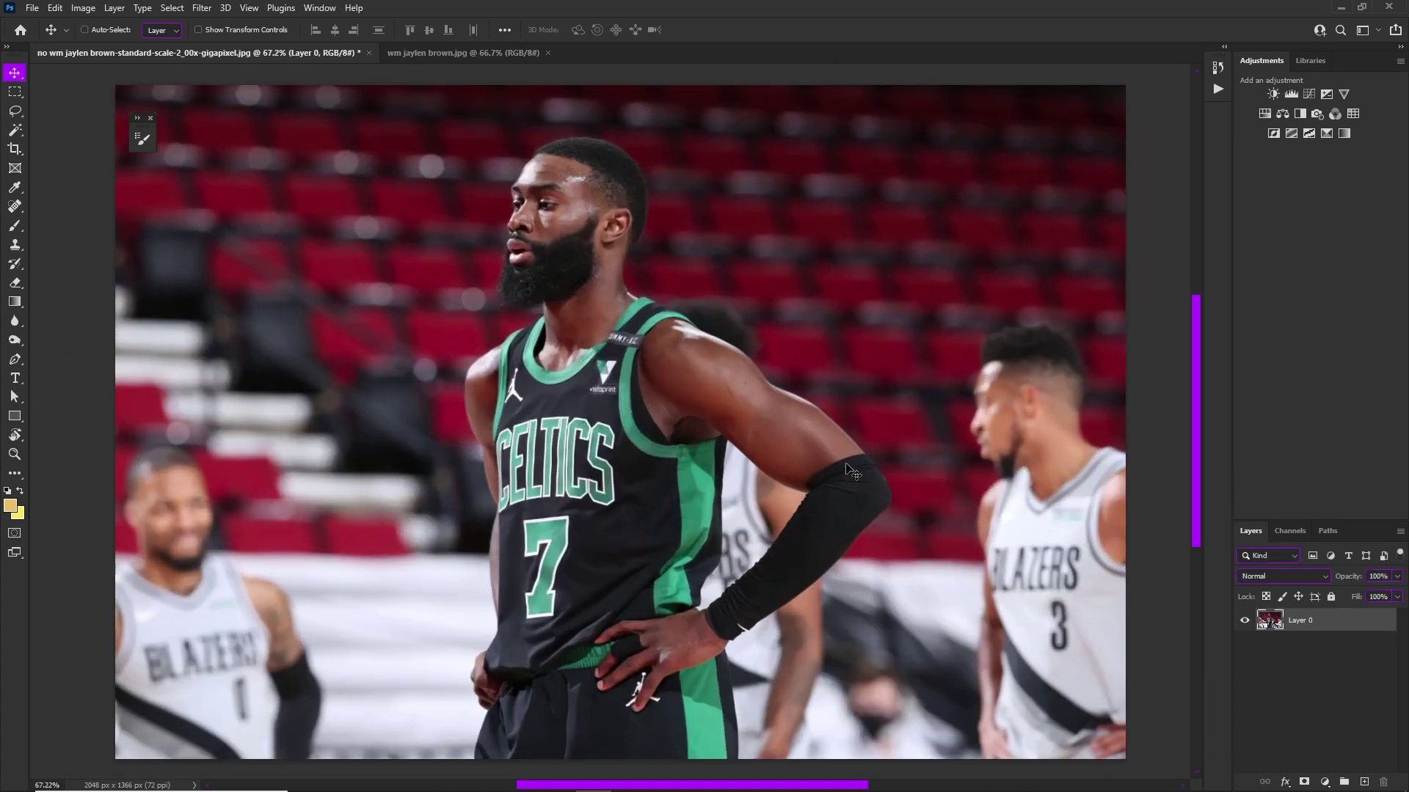
click(483, 55)
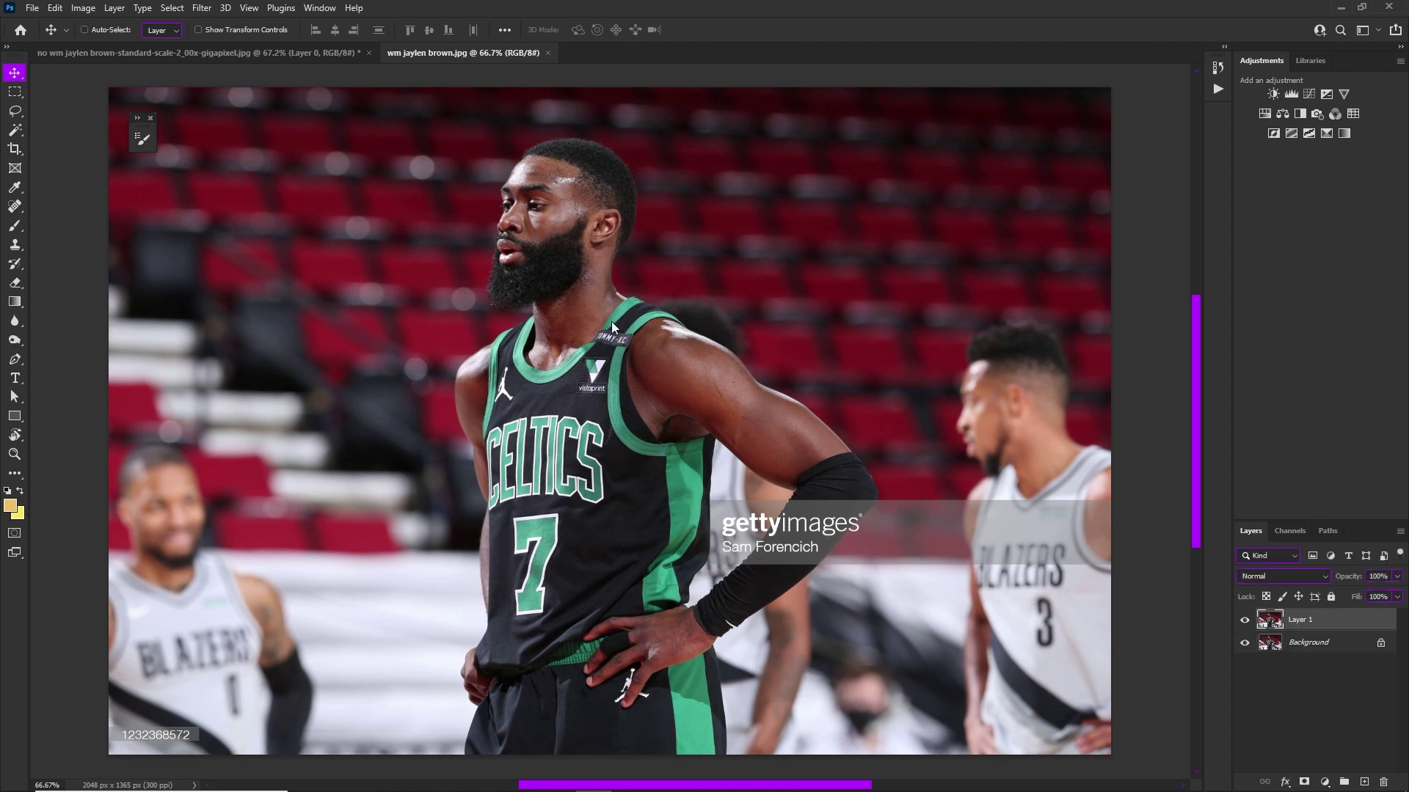
Paste the upscaled photo as a new layer and toggle it to compare against the watermark.
key(ctrl+v)
click(1245, 620)
click(1244, 620)
click(1244, 620)
click(1244, 620)
click(1245, 620)
click(1245, 620)
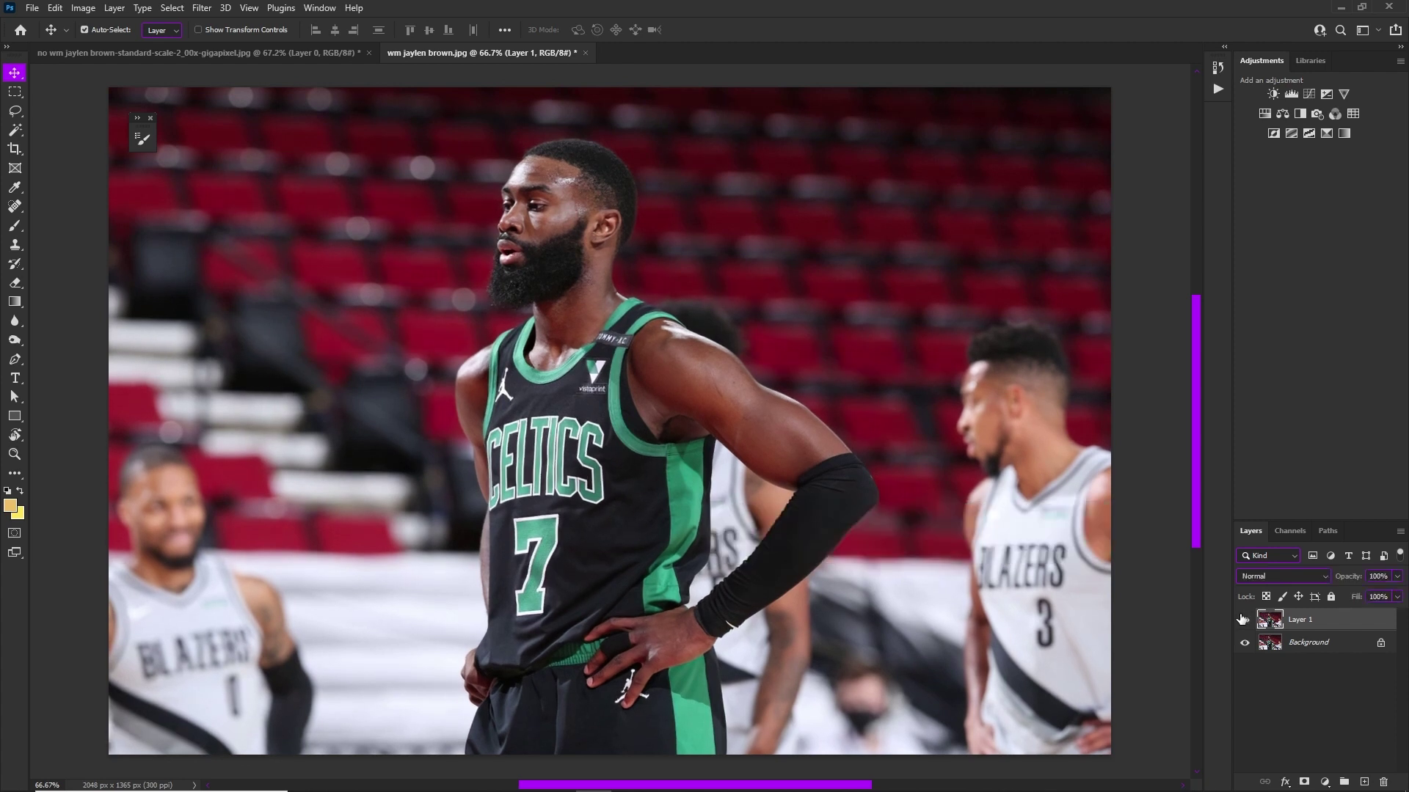
scroll(697, 301, down, 3)
scroll(644, 263, up, 3)
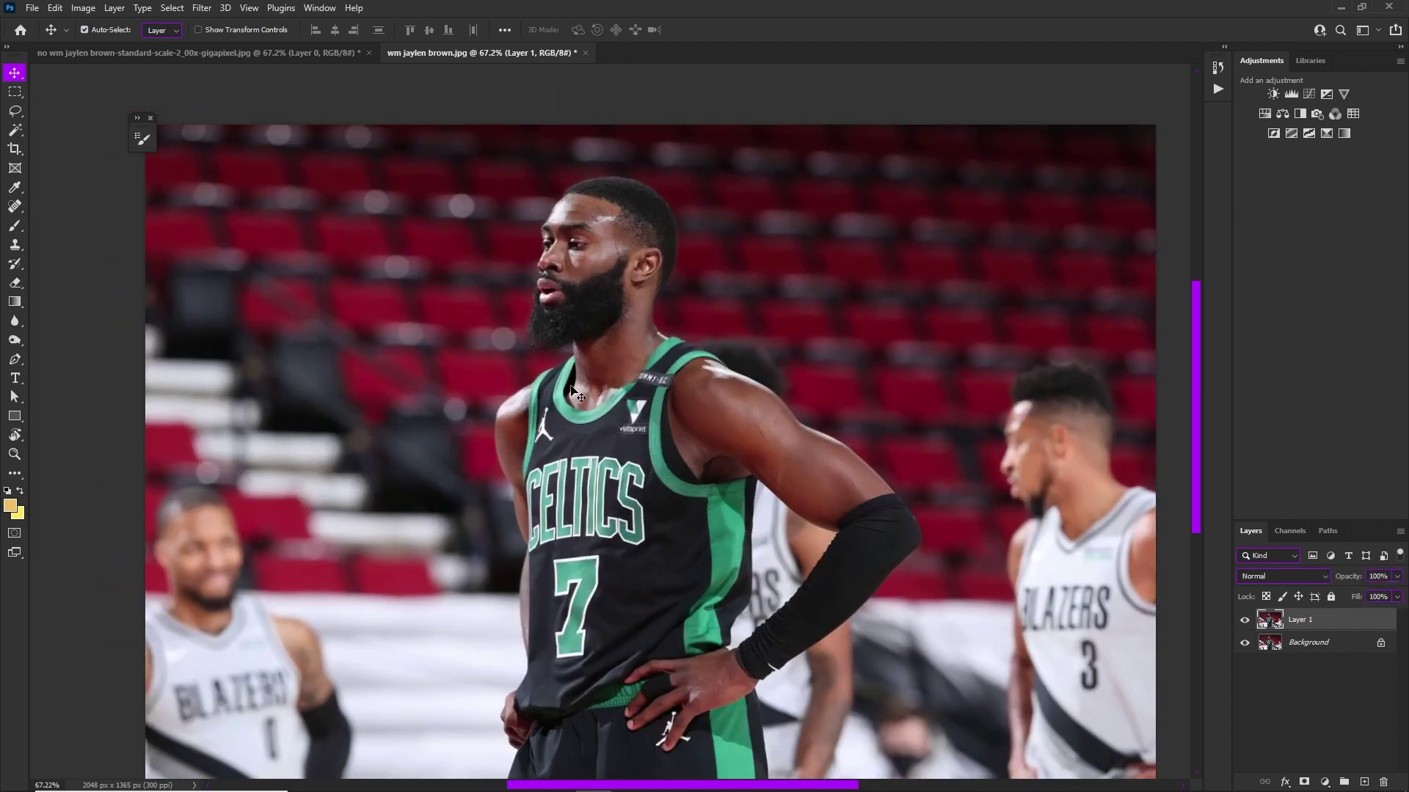
scroll(556, 313, down, 1)
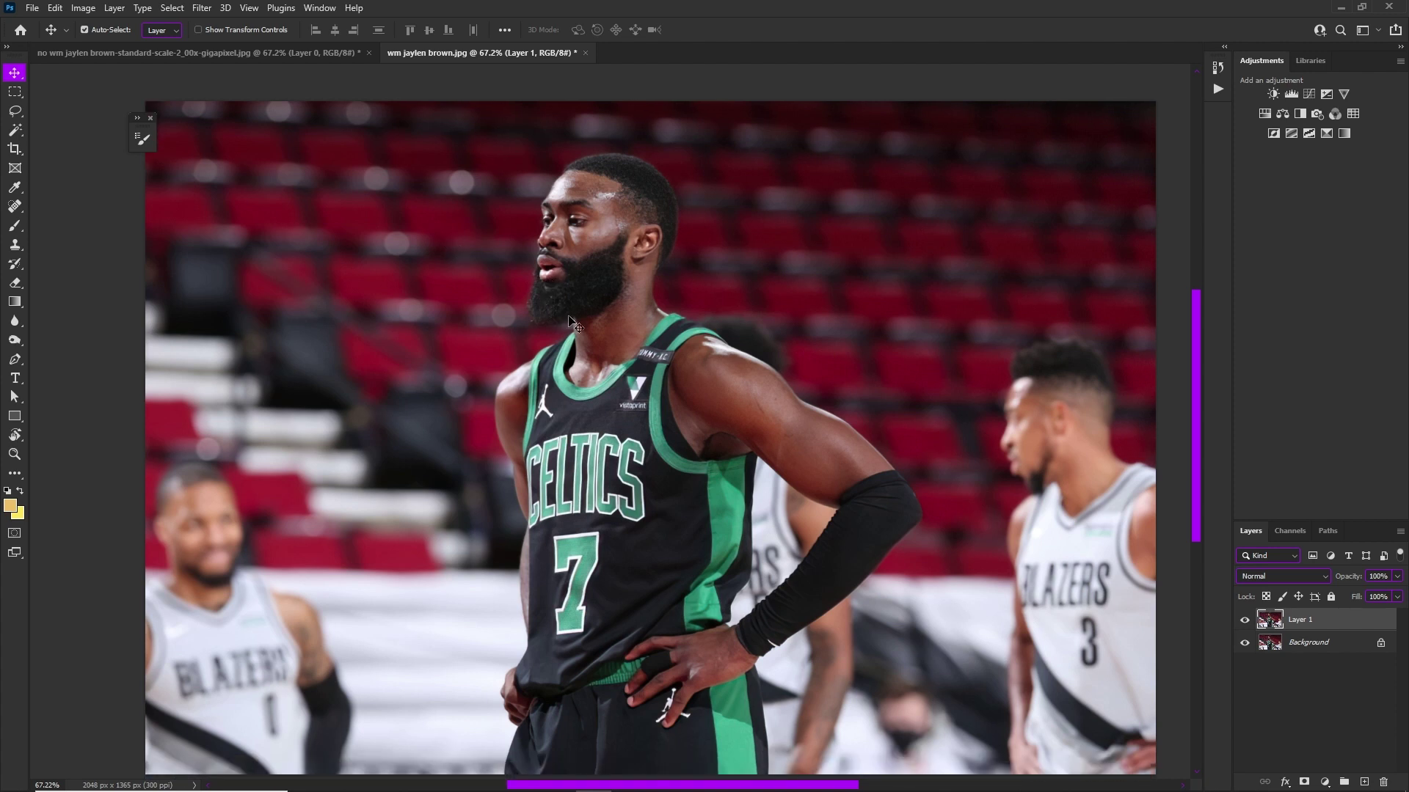
Rename the new layer NO WM, unlock the background as WM, then select NO WM.
double_click(1296, 620)
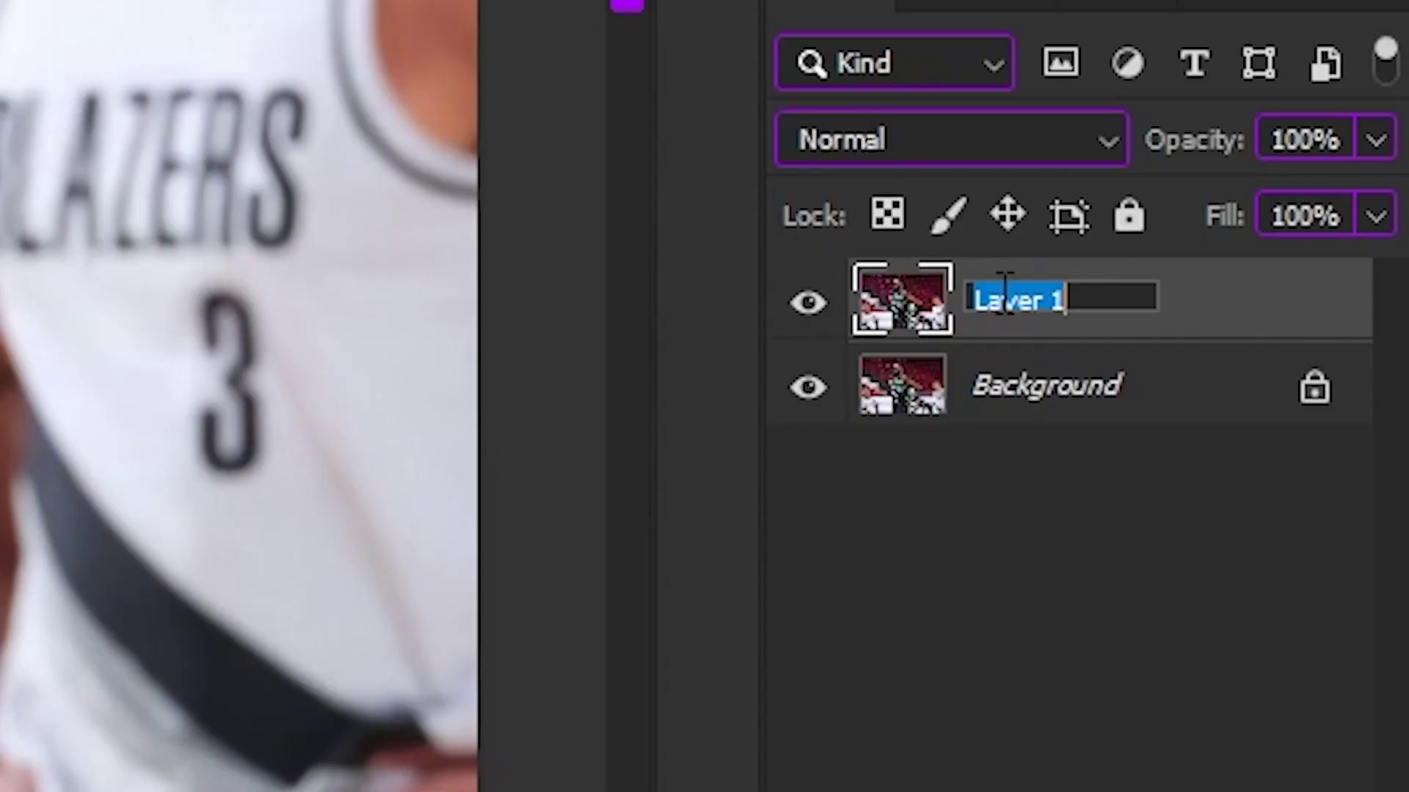
text(NO WM)
key(Return)
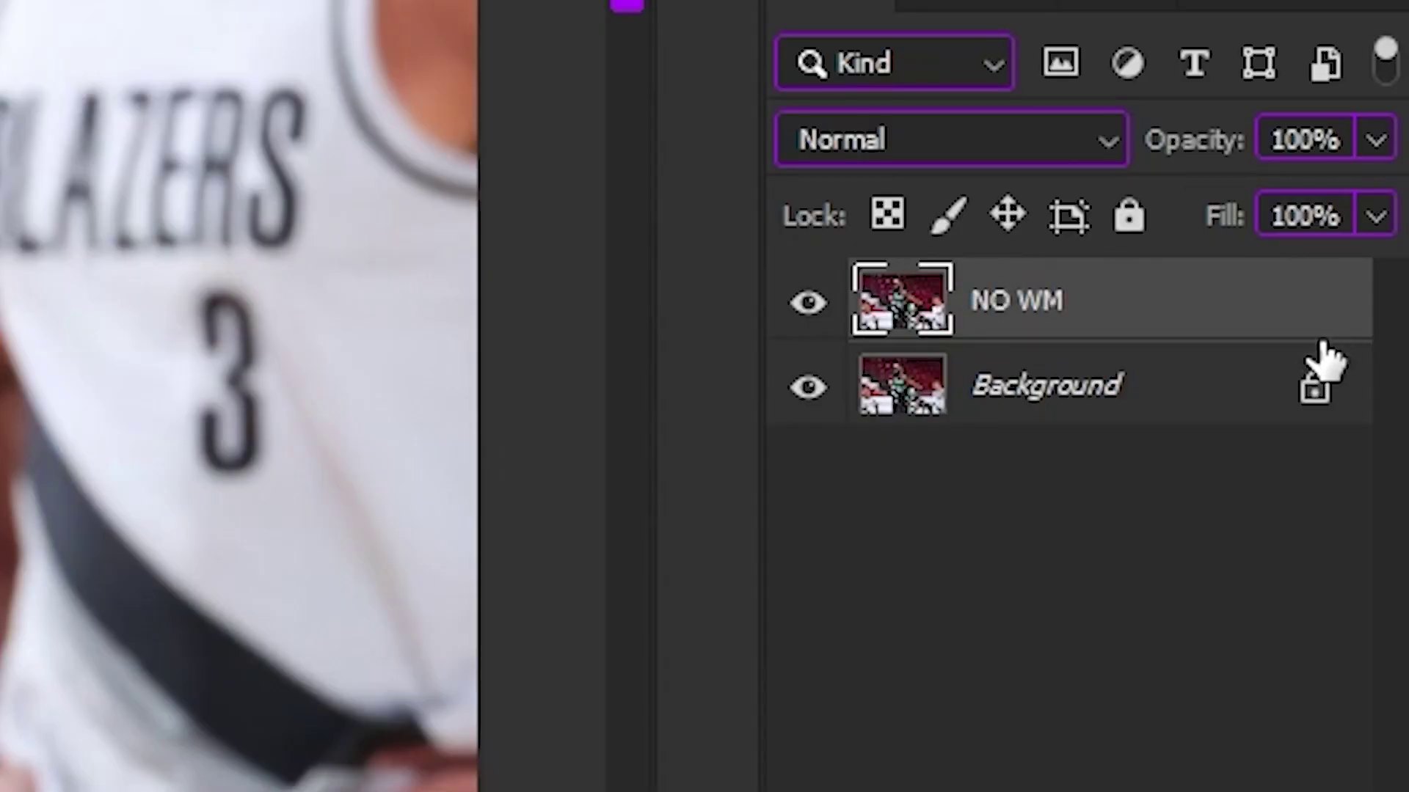
click(1313, 387)
double_click(1050, 387)
text(WM)
key(Return)
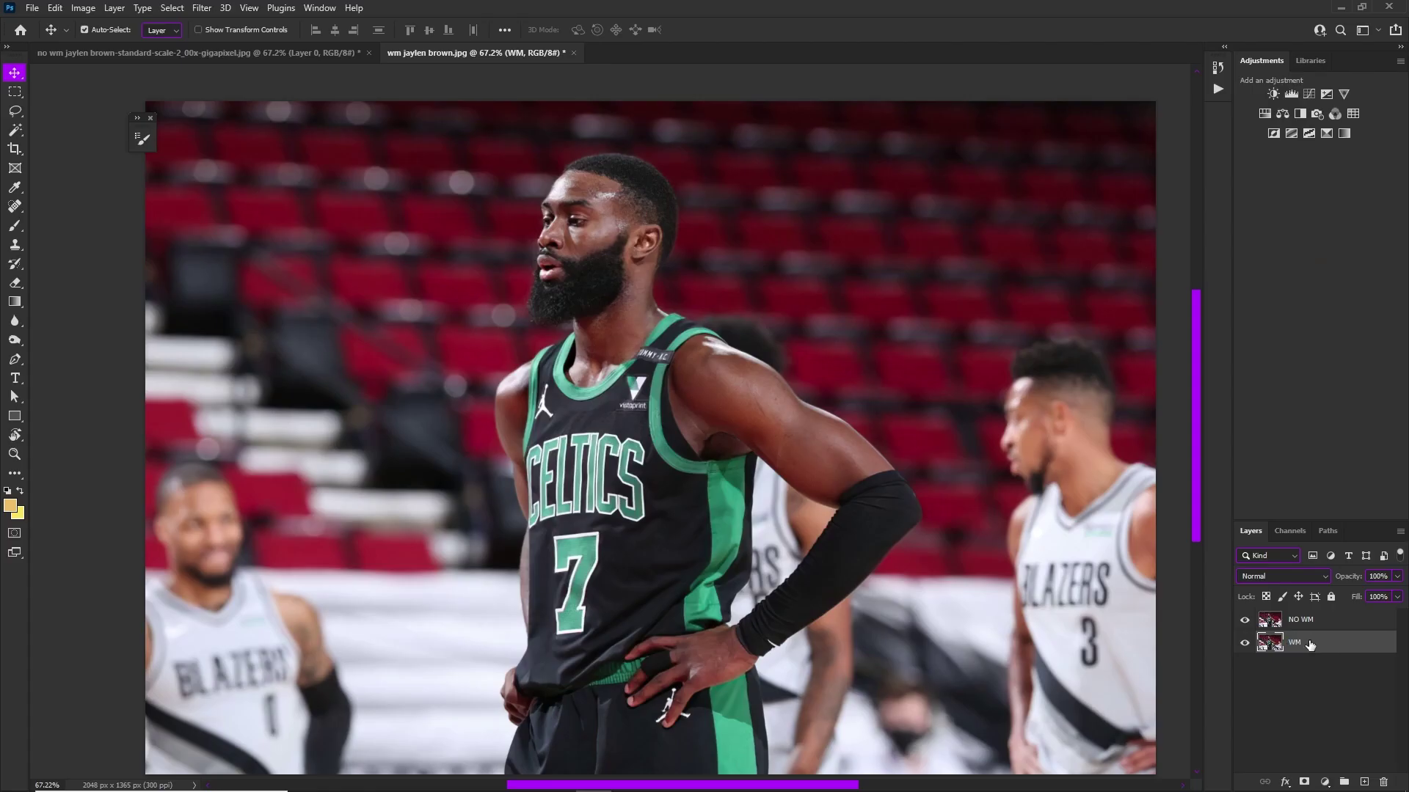
click(1328, 622)
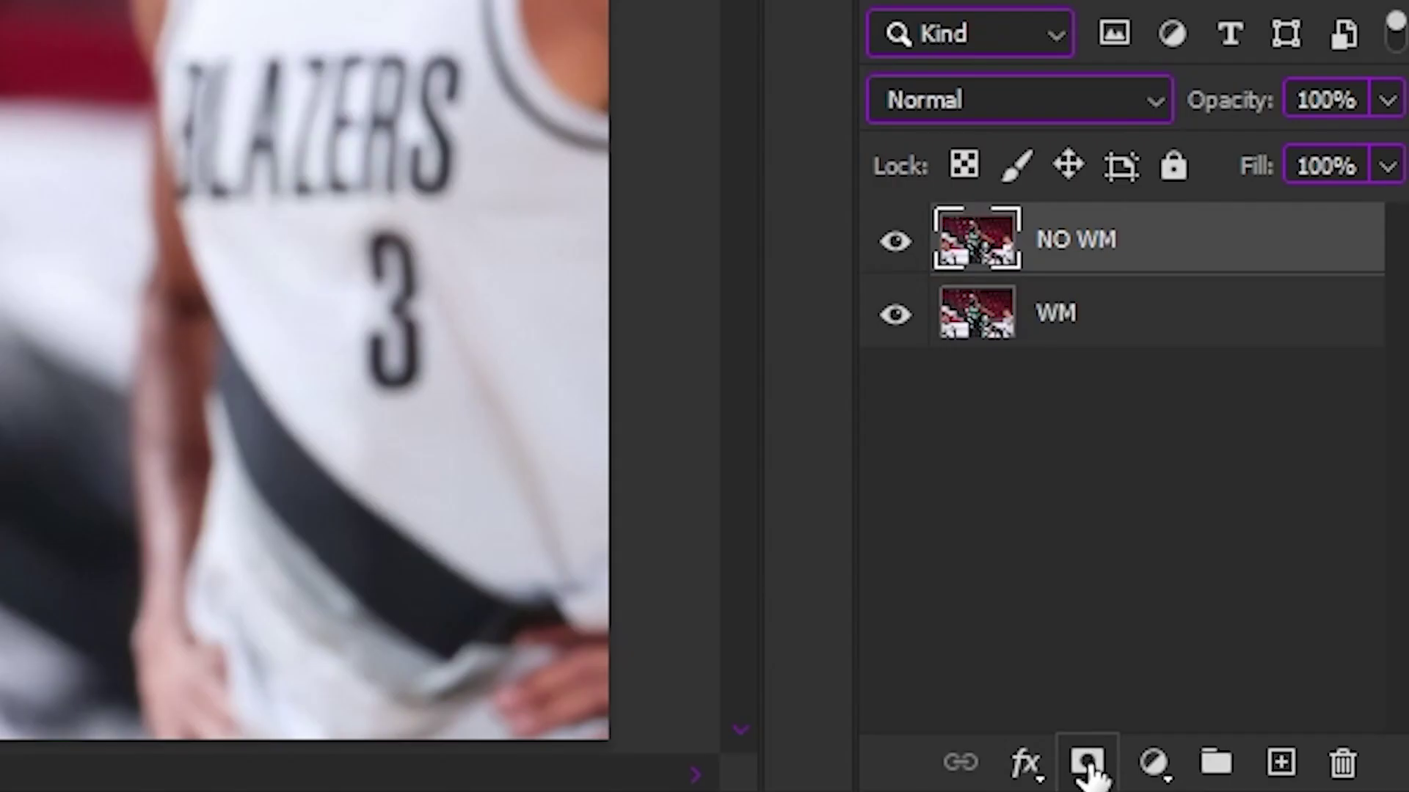
Add a layer mask to NO WM, invert it to black, and pick a white brush.
click(1088, 762)
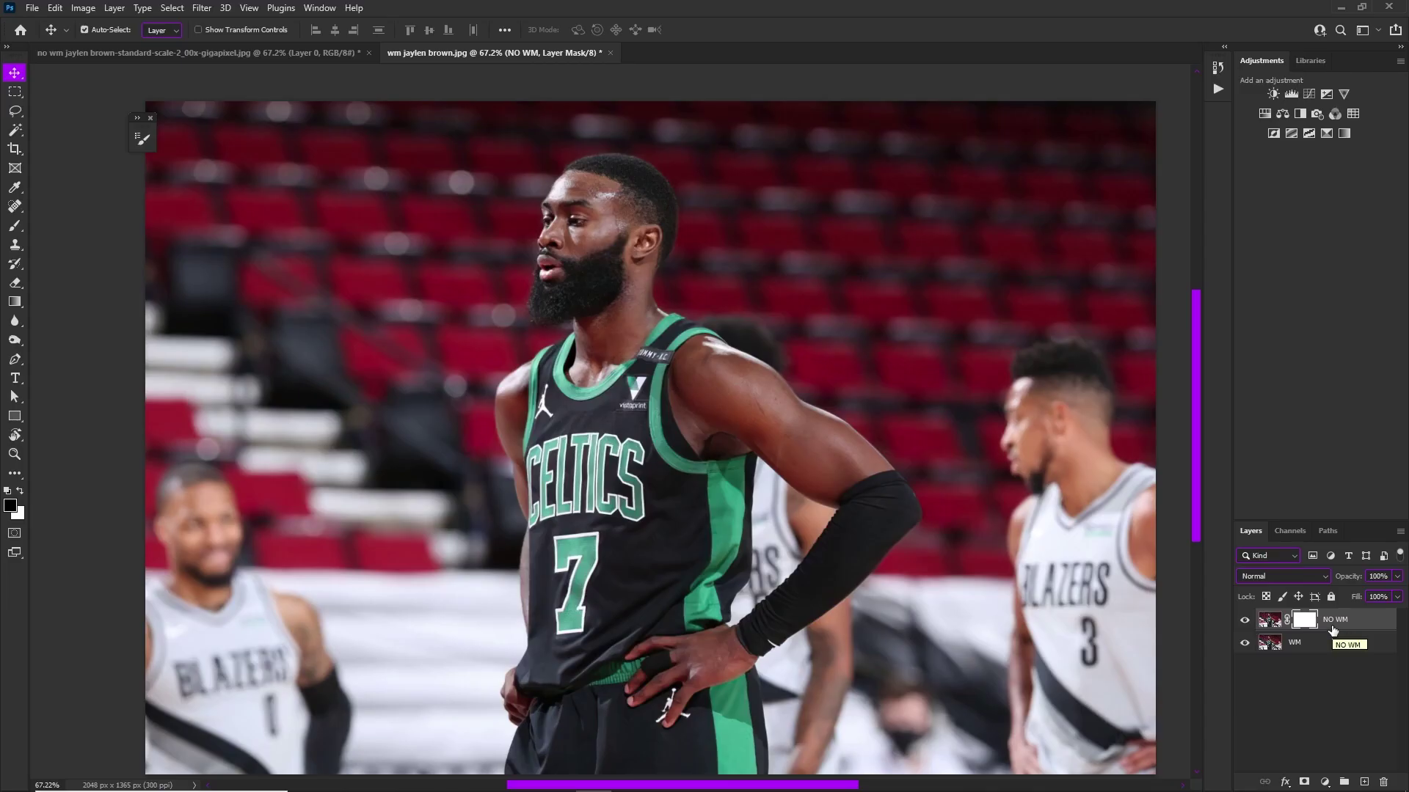
key(ctrl+i)
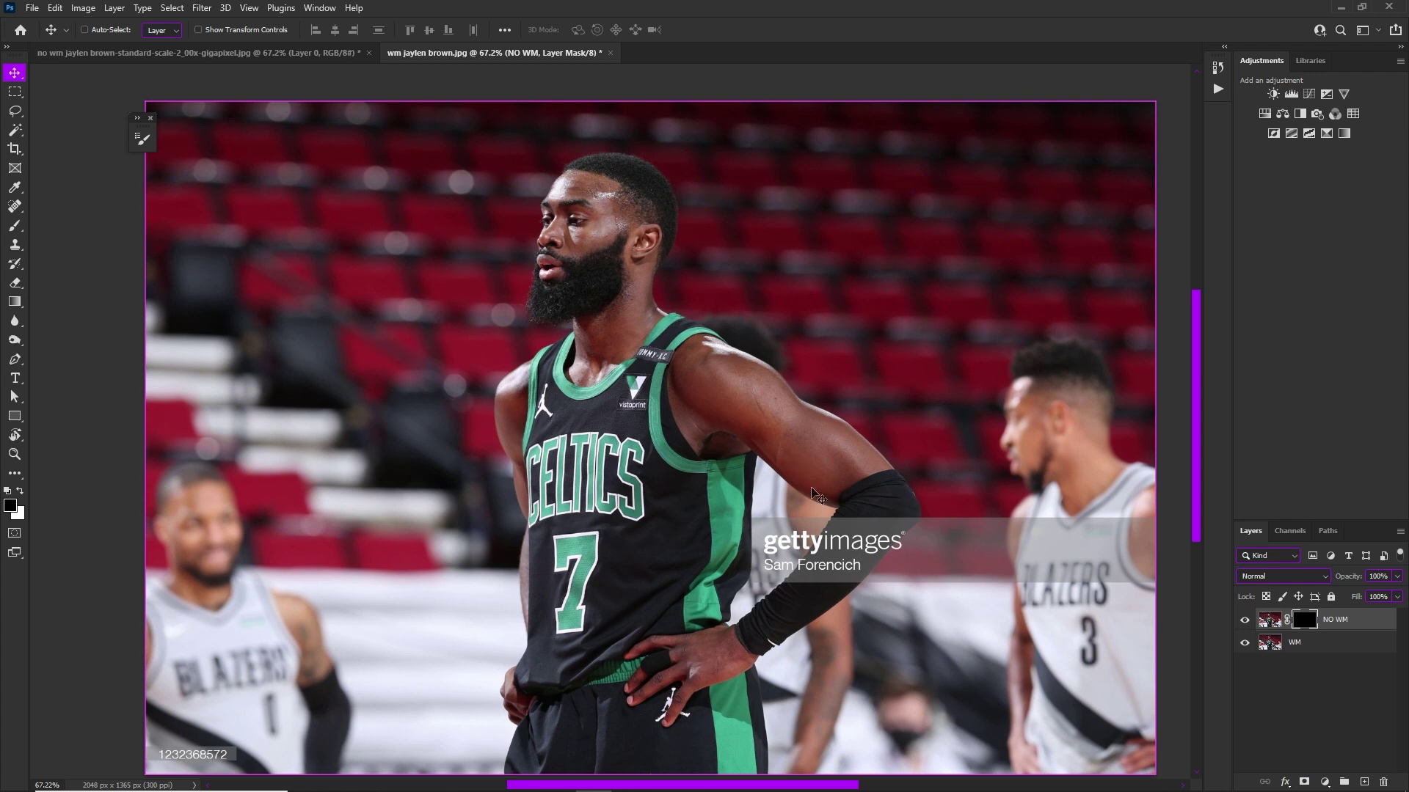
key(b)
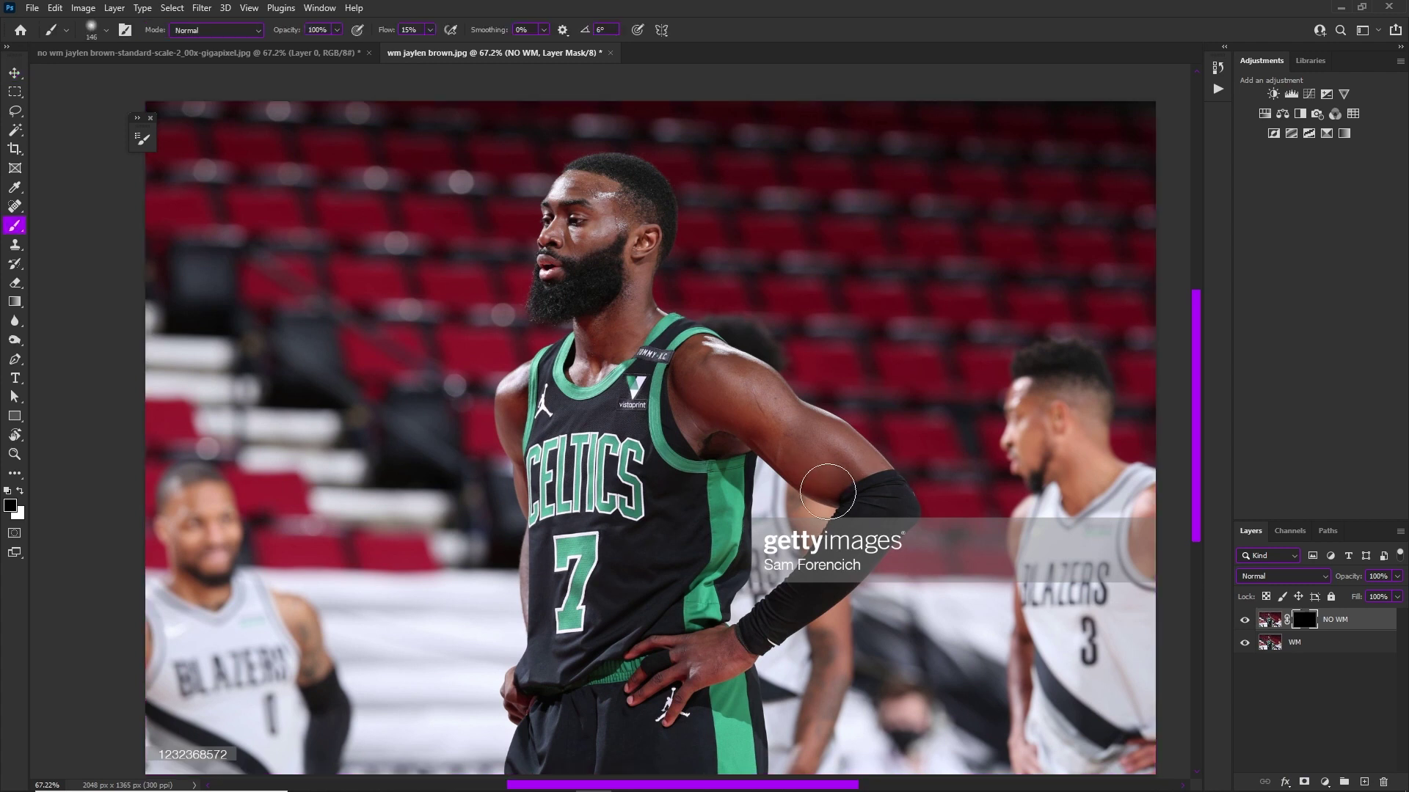
key(x)
scroll(721, 434, down, 2)
scroll(722, 434, up, 5)
Set brush flow to 100% and size about 108 px, then paint over the arm's watermark.
click(432, 31)
drag(428, 46, 588, 61)
scroll(598, 470, up, 3)
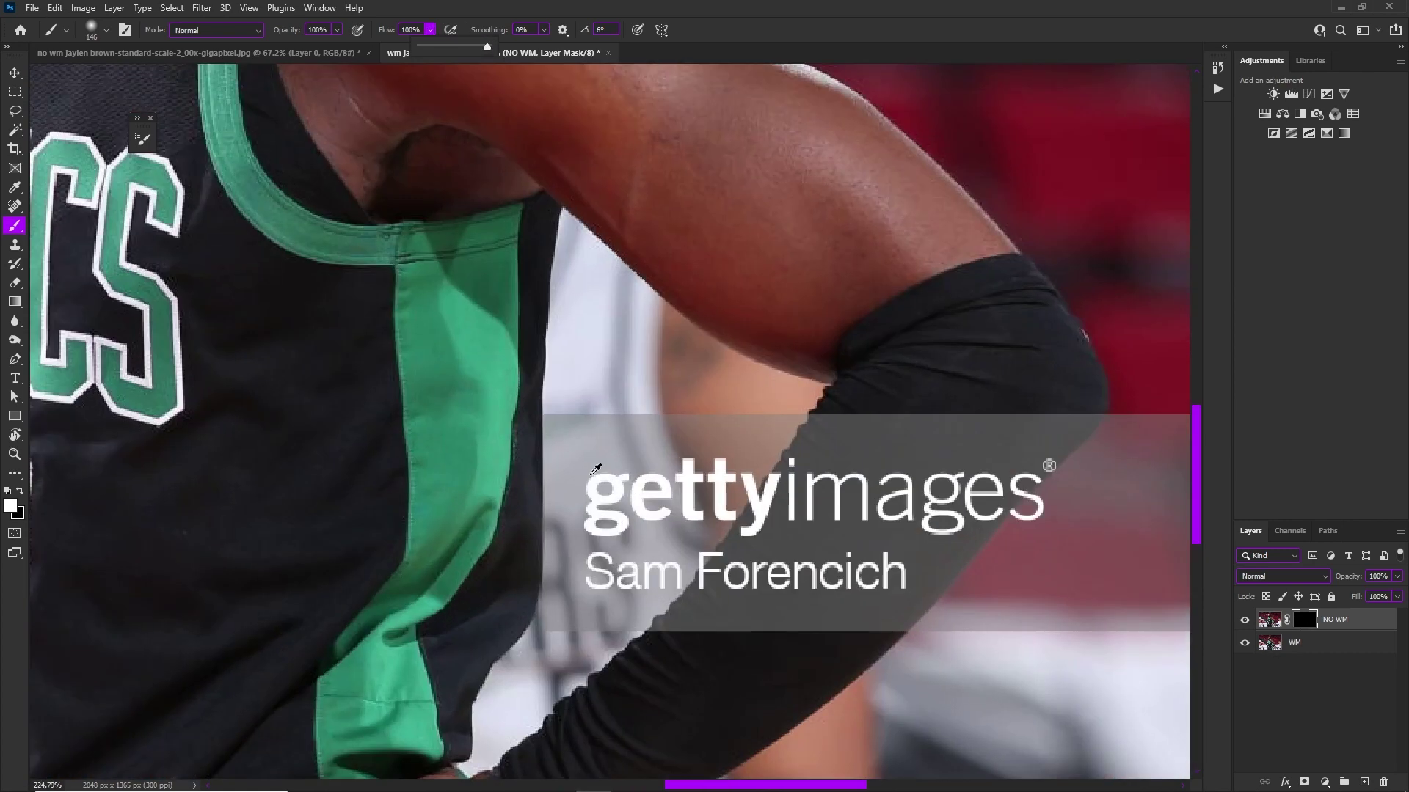
scroll(598, 469, up, 1)
alt+drag(579, 480, 565, 738)
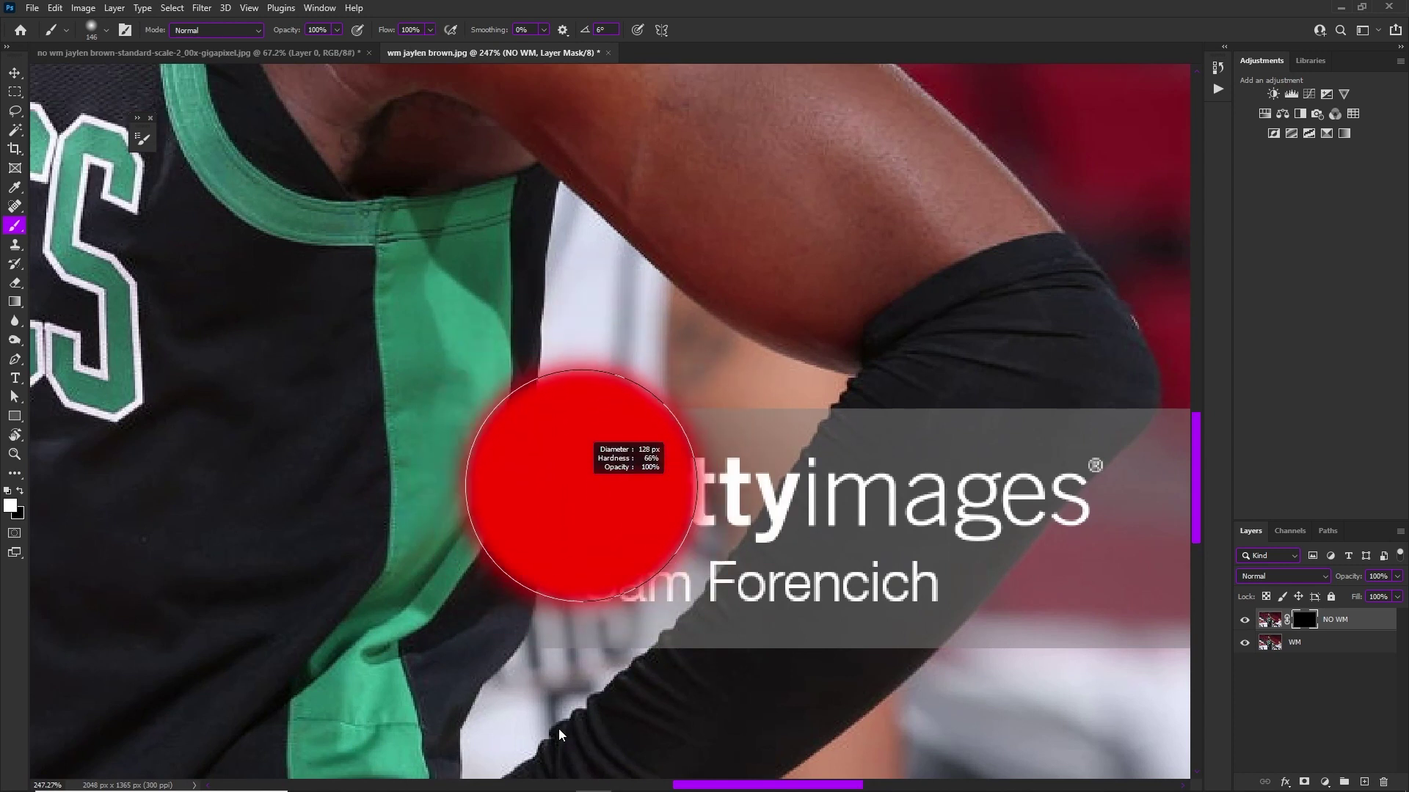
alt+drag(596, 479, 576, 668)
mouse_move(596, 532)
alt+mouse_down()
mouse_move(587, 590)
mouse_move(556, 597)
mouse_move(537, 639)
mouse_move(552, 614)
mouse_move(545, 459)
alt+mouse_up()
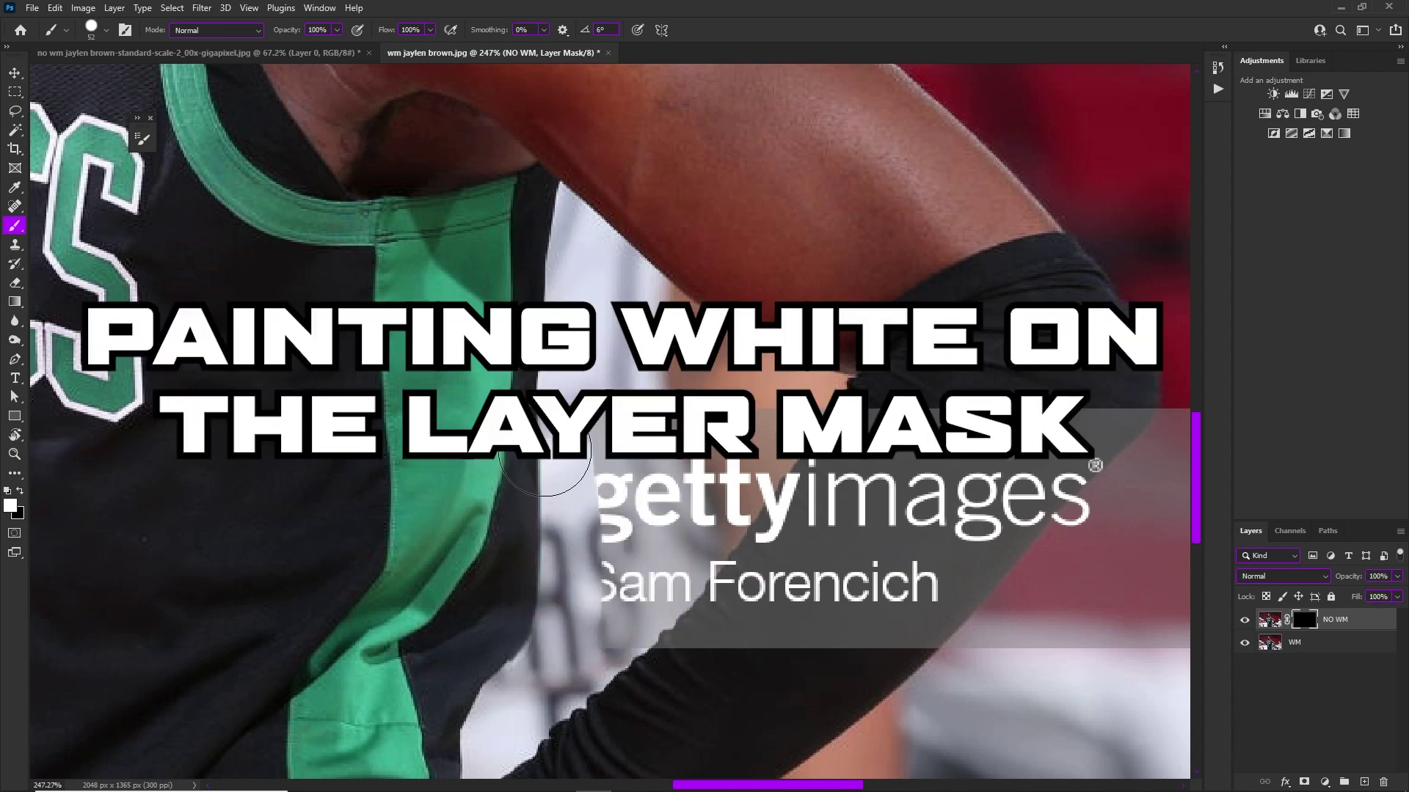
drag(697, 651, 837, 455)
key(ctrl+0)
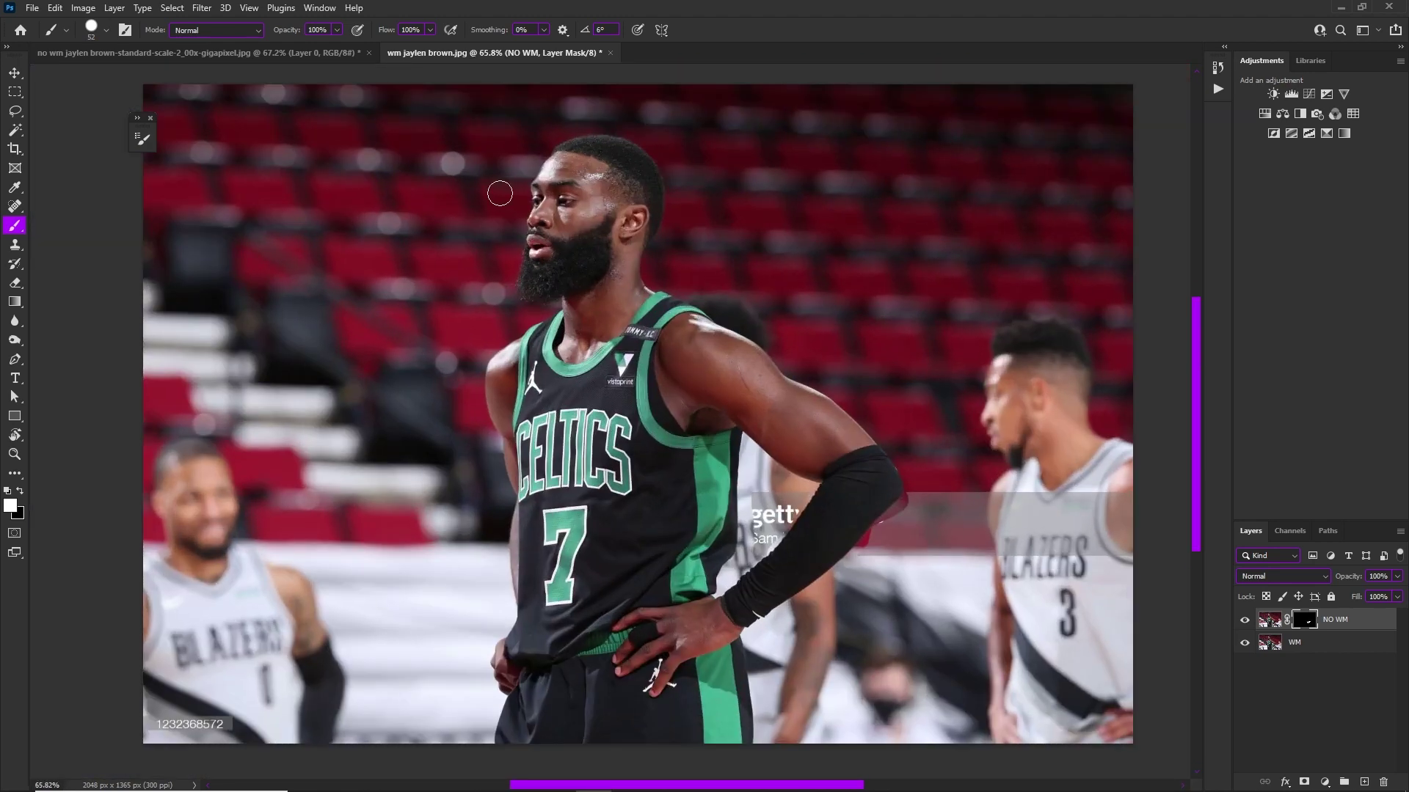
Target the NO WM image thumbnail and stamp all visible layers into a new Layer 1 (Ctrl+Shift+Alt+E).
key(v)
scroll(615, 244, down, 1)
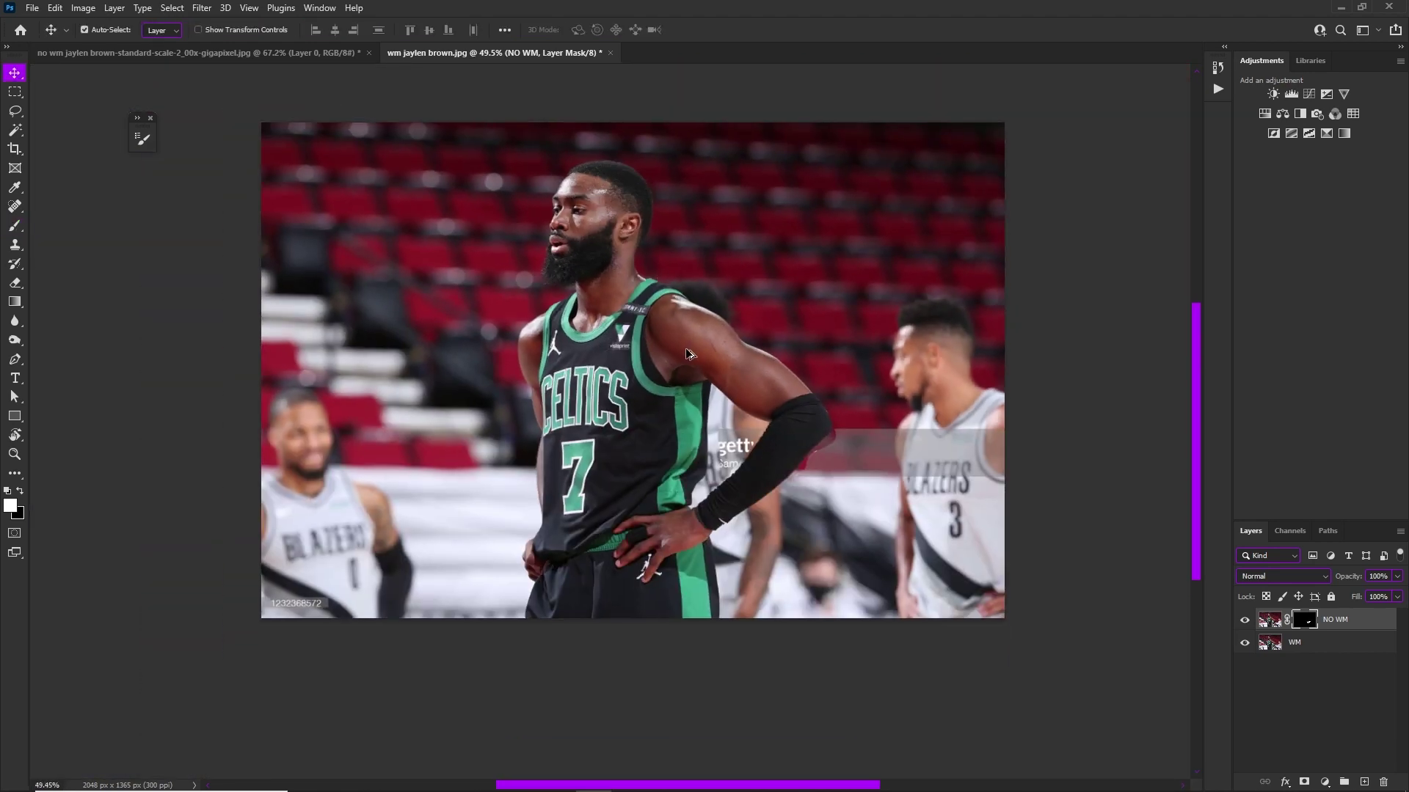
scroll(692, 351, up, 1)
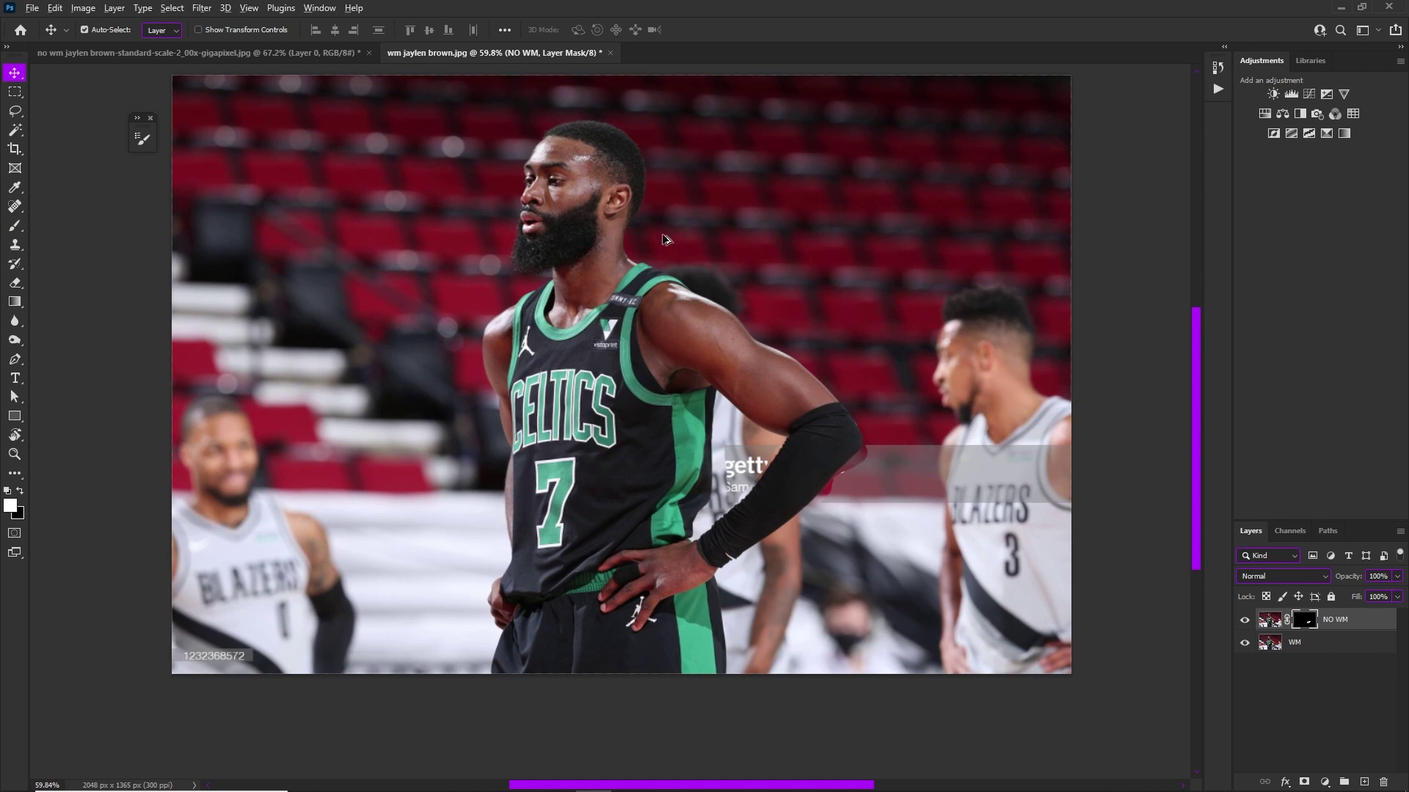
scroll(663, 224, up, 1)
click(1270, 620)
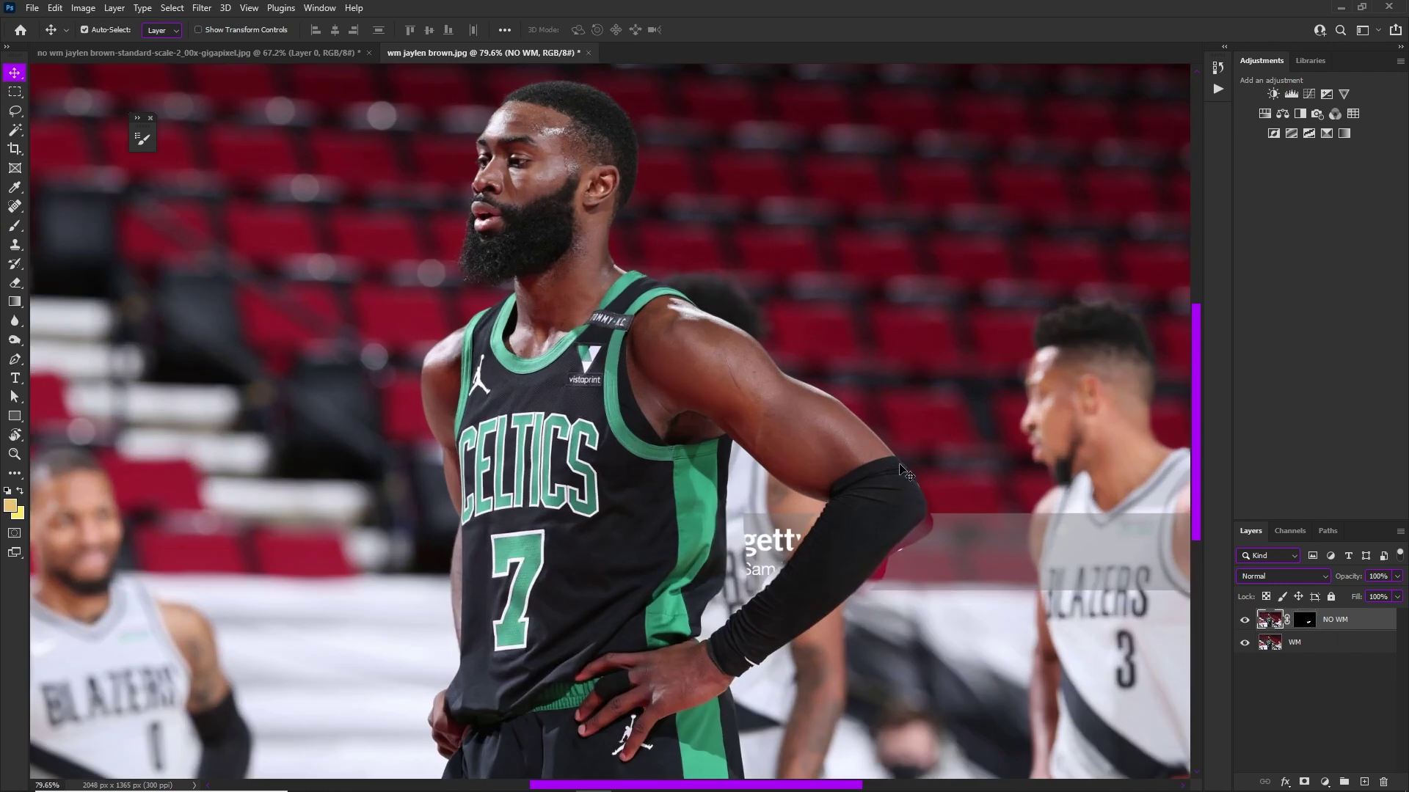
scroll(862, 479, down, 2)
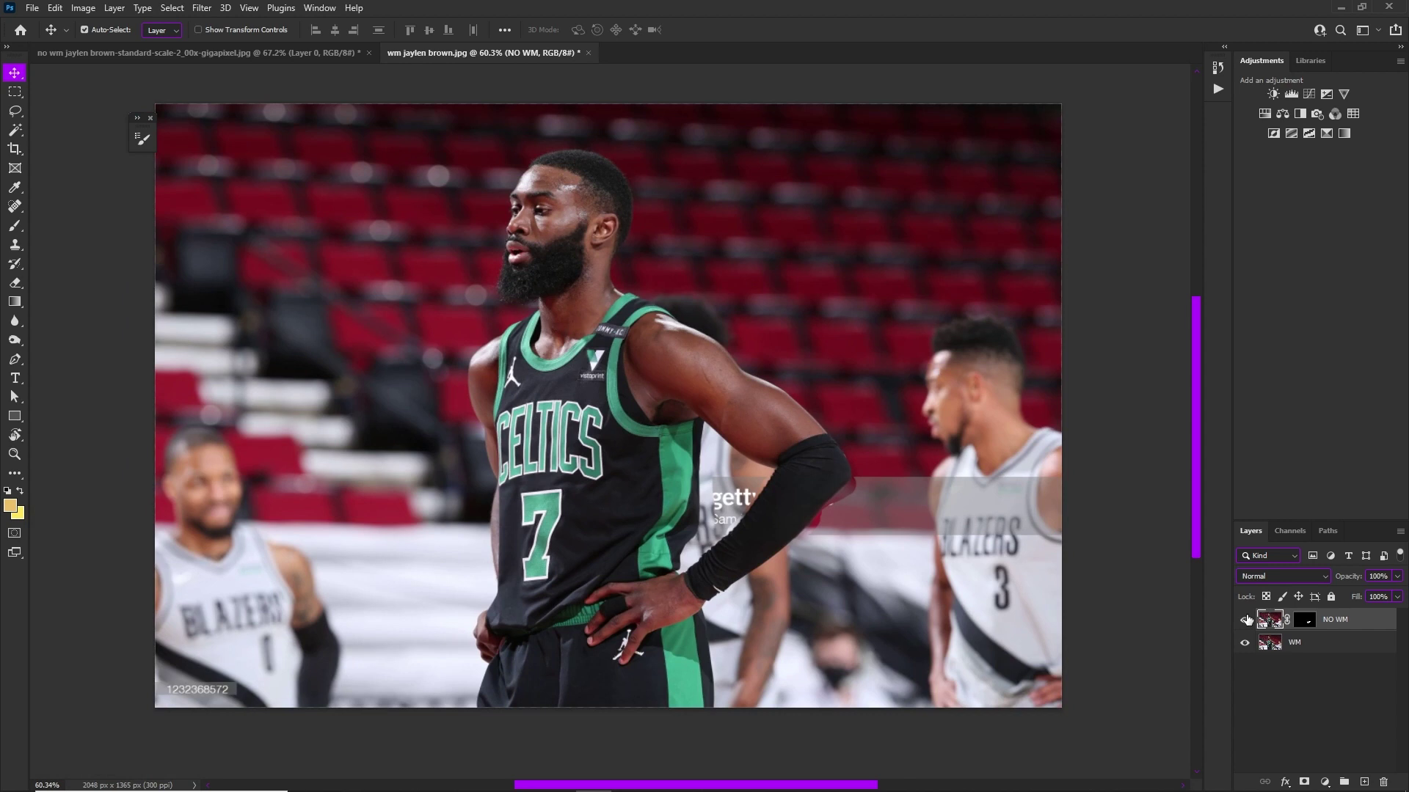
scroll(585, 294, up, 1)
scroll(710, 402, down, 1)
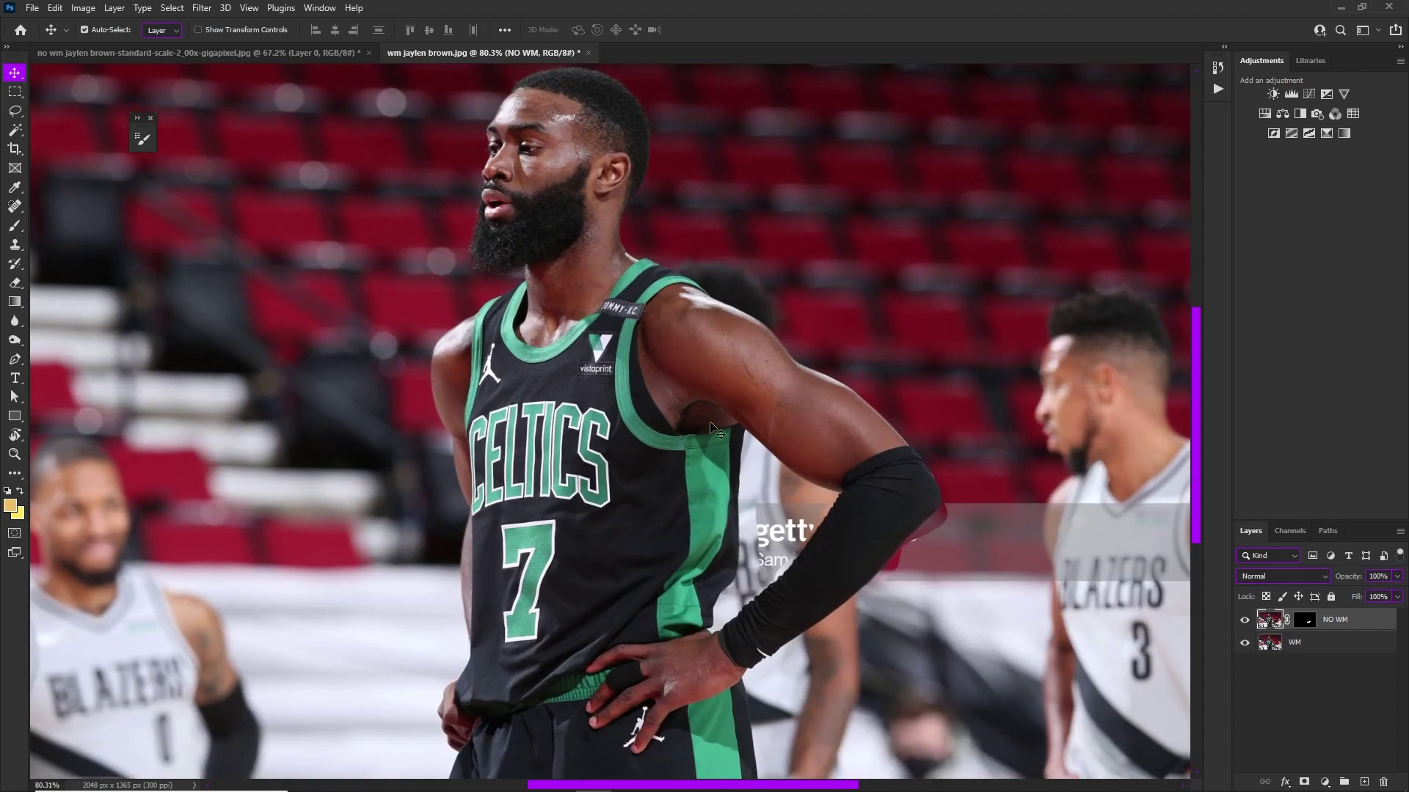
scroll(578, 353, down, 2)
scroll(719, 361, up, 1)
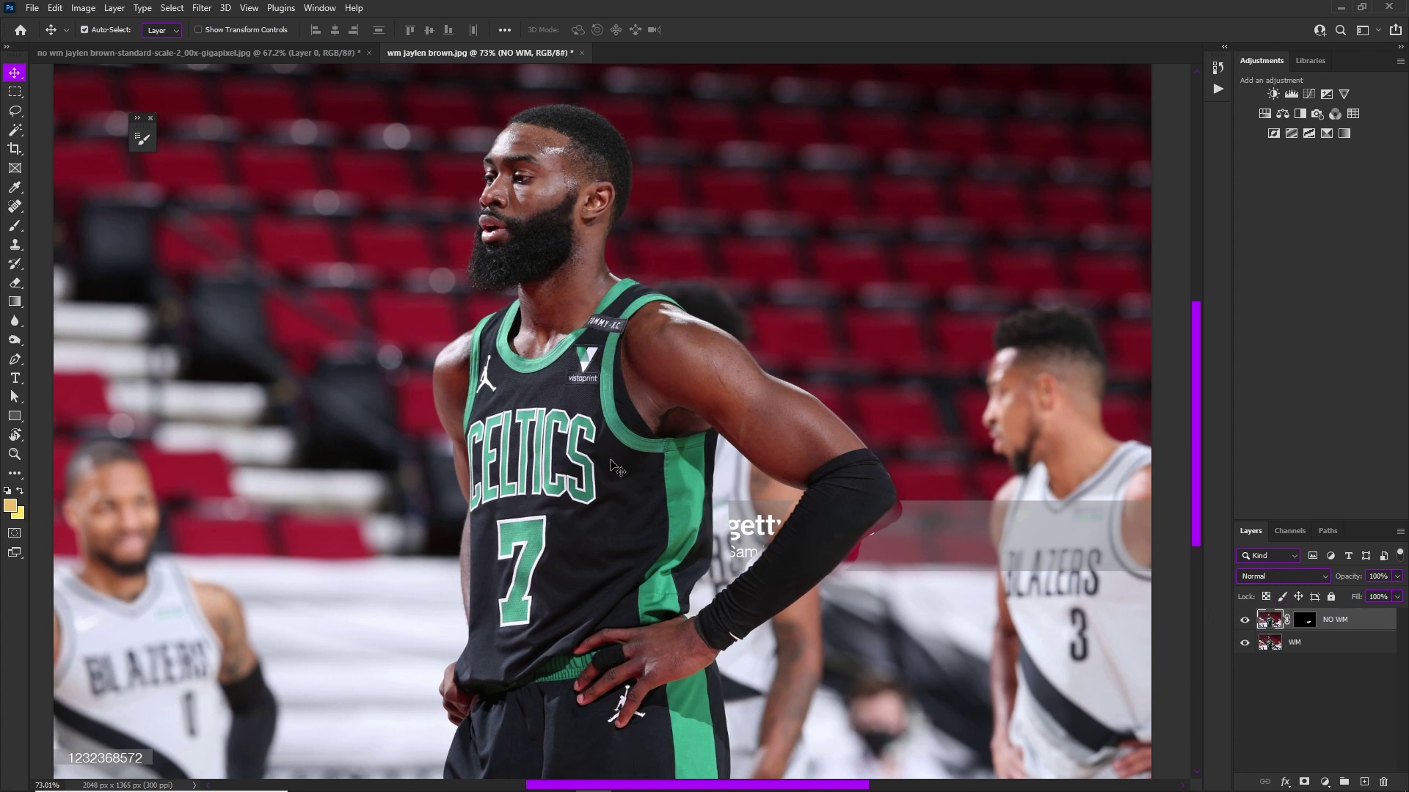
key(ctrl)
key(ctrl)
key(ctrl+shift+alt+e)
Toggle layer visibility to compare, leaving NO WM and WM hidden beneath the merged Layer 1.
scroll(611, 461, down, 2)
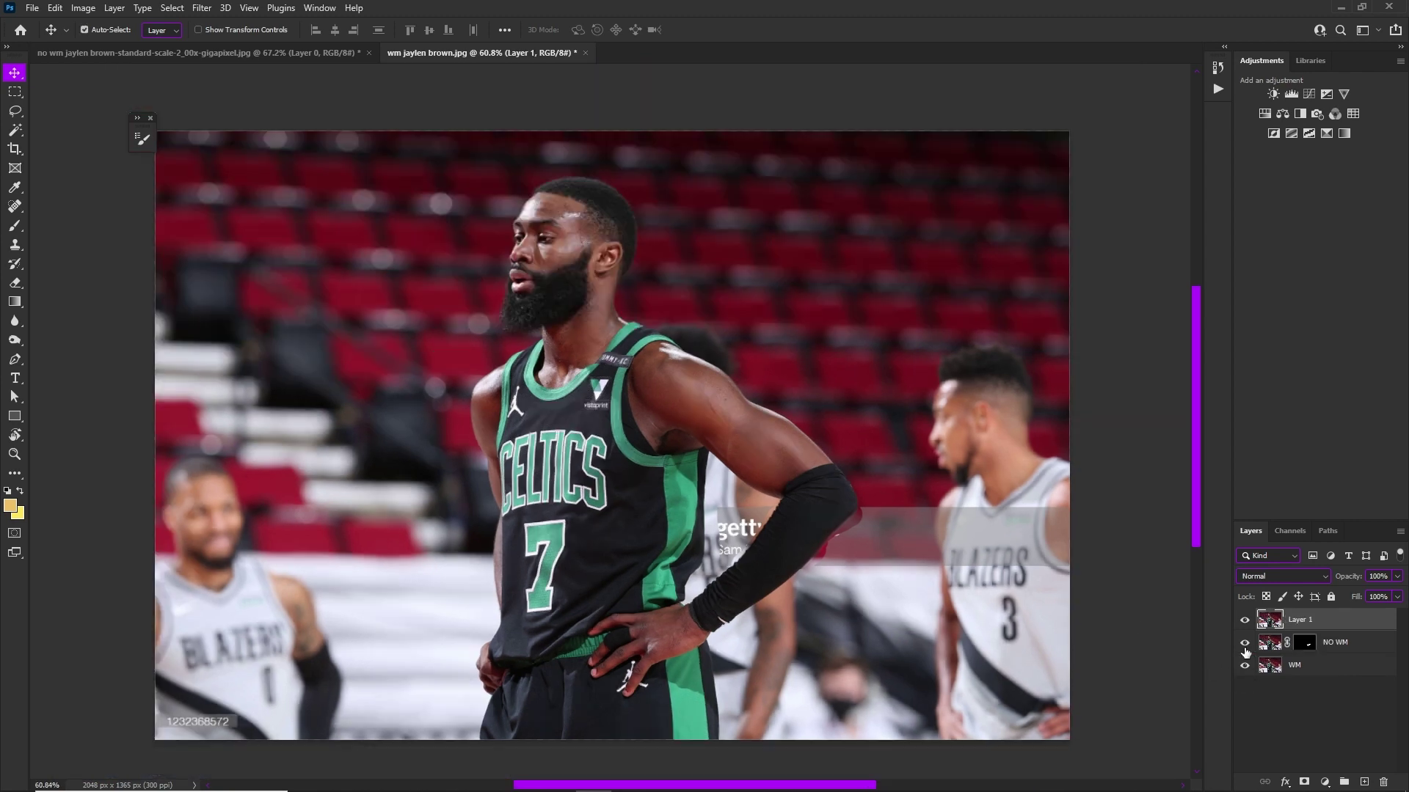
click(1245, 620)
click(1245, 621)
click(1245, 621)
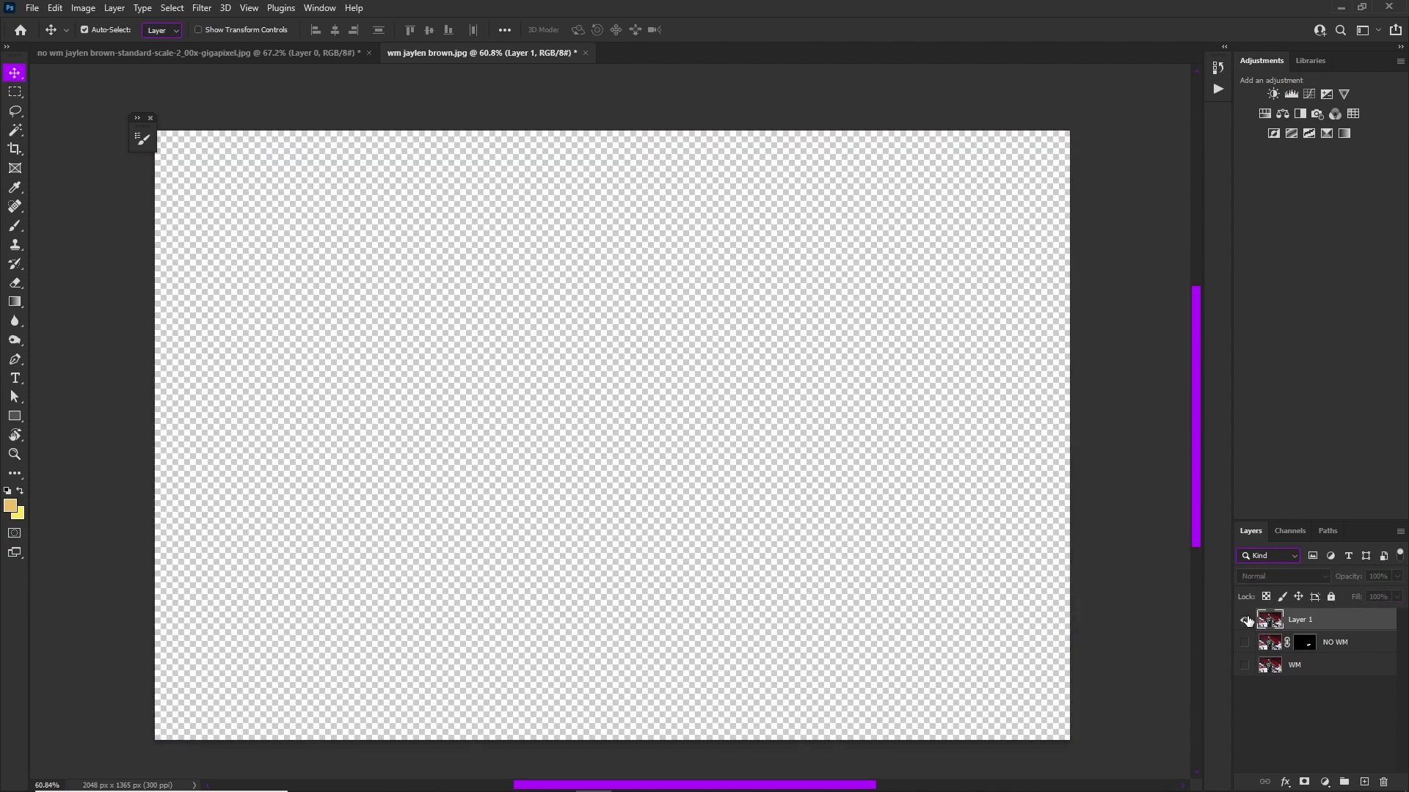
click(1245, 621)
click(1245, 621)
click(1245, 621)
click(1245, 621)
click(1245, 621)
scroll(565, 281, up, 1)
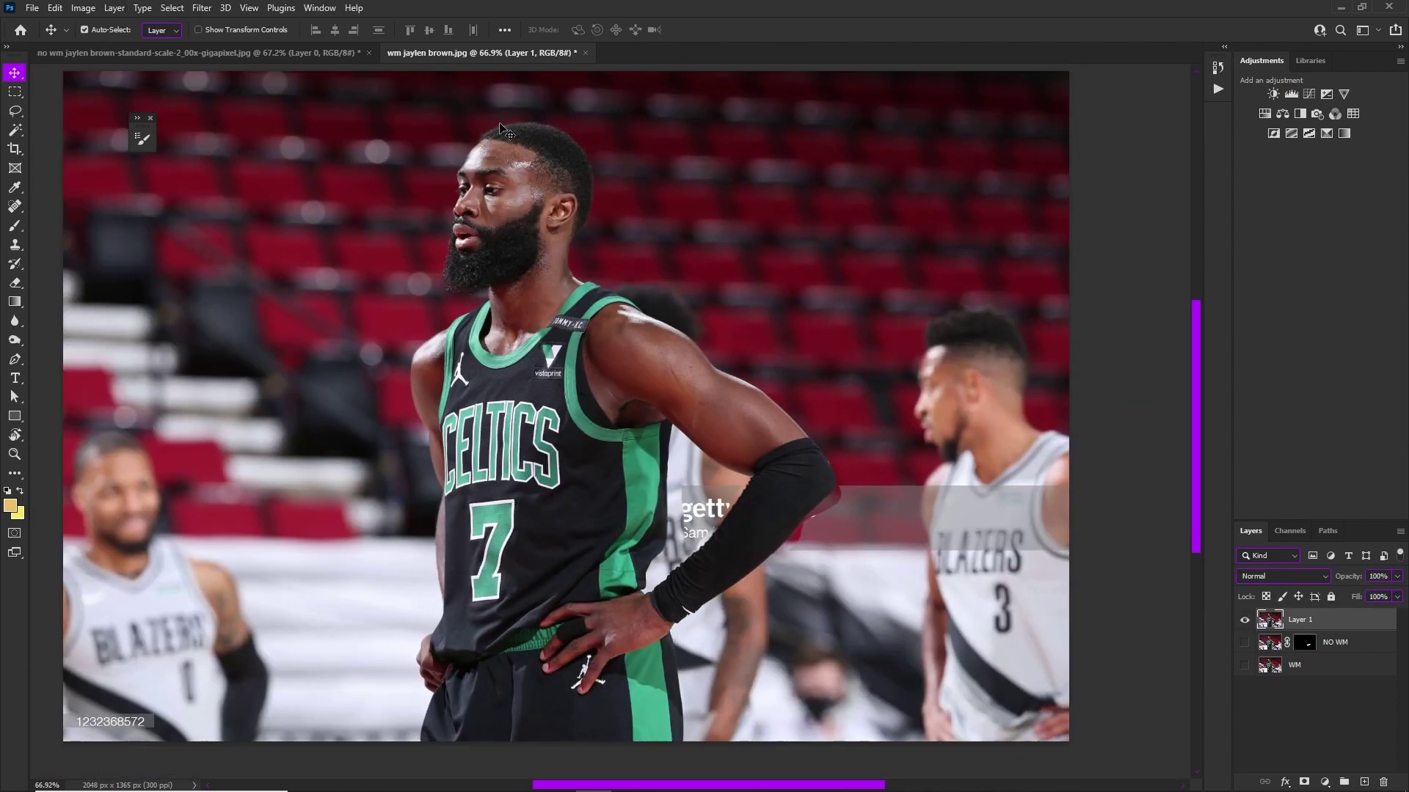
Select the Pen tool in Path mode to prepare for outlining the photo.
click(13, 360)
scroll(470, 283, down, 1)
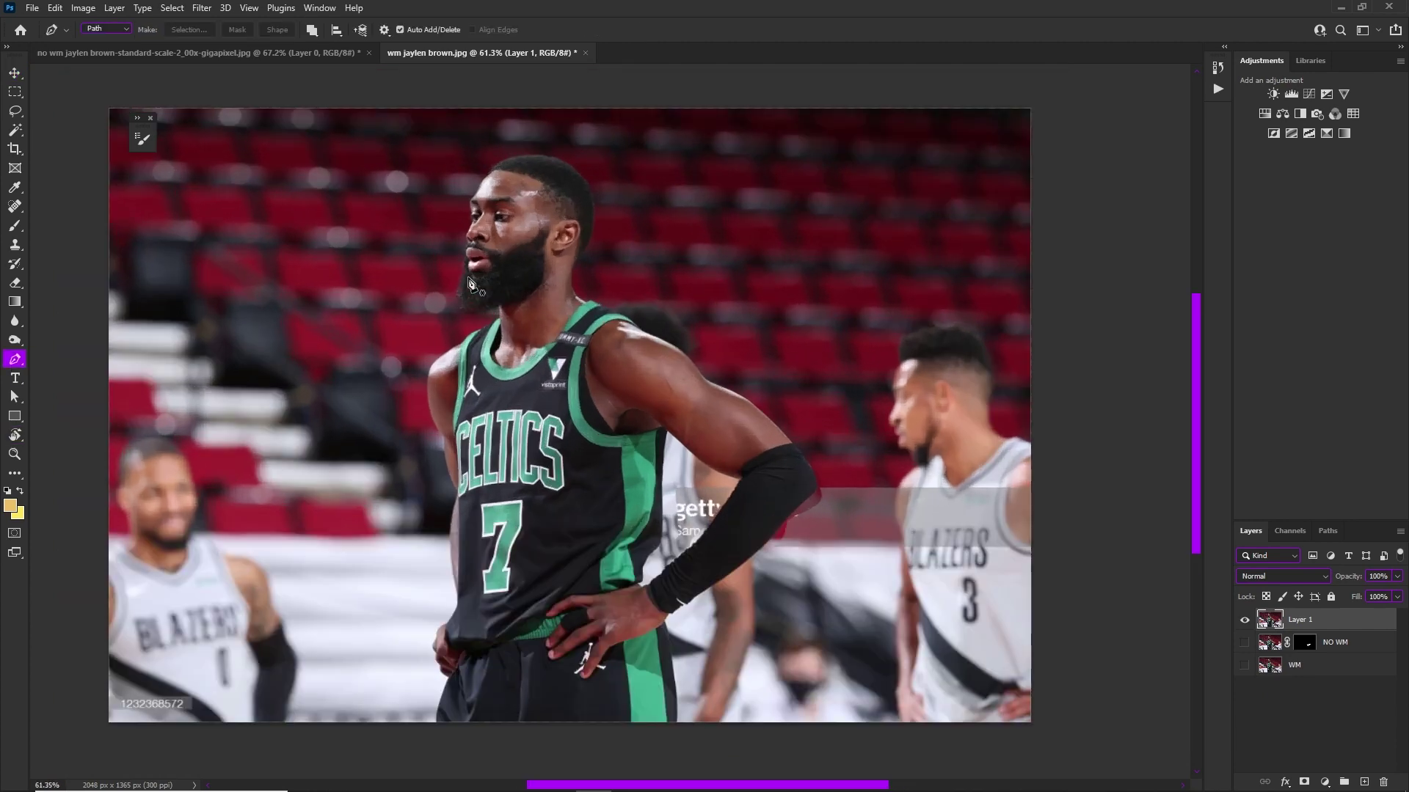